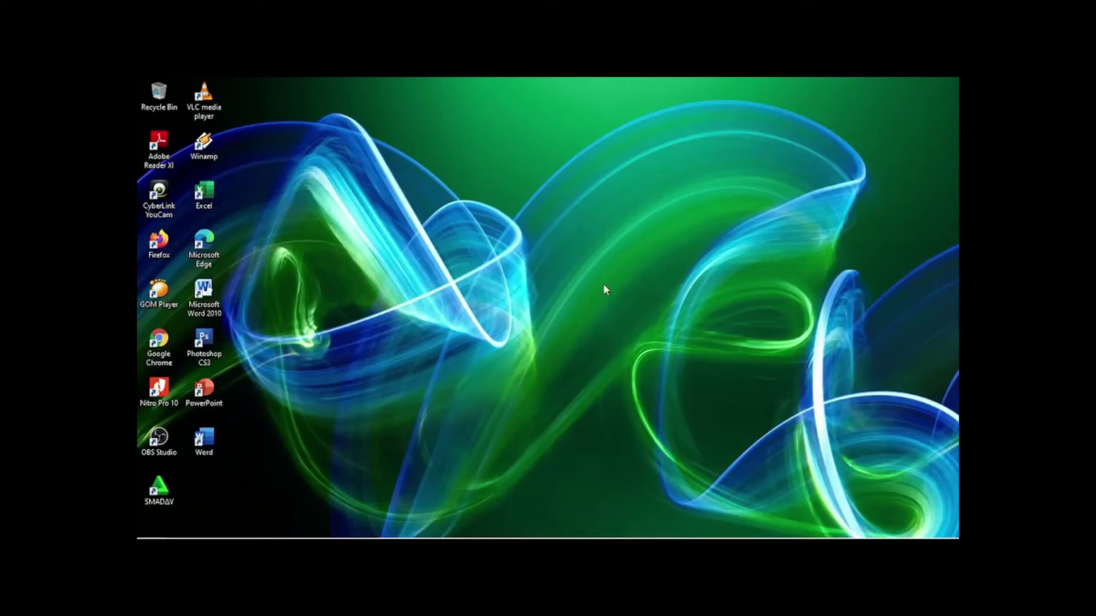
# Bring the running PowerPoint presentation to the front, maximize its window, and return to the desktop
pyautogui.moveTo(525, 534)
pyautogui.moveTo(578, 526)
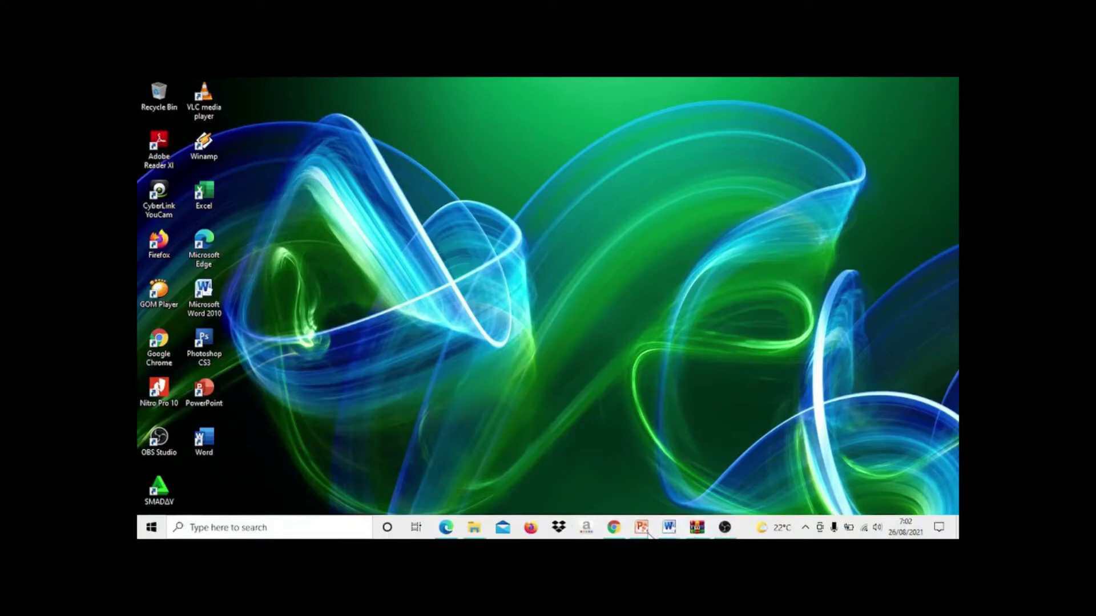
pyautogui.moveTo(648, 535)
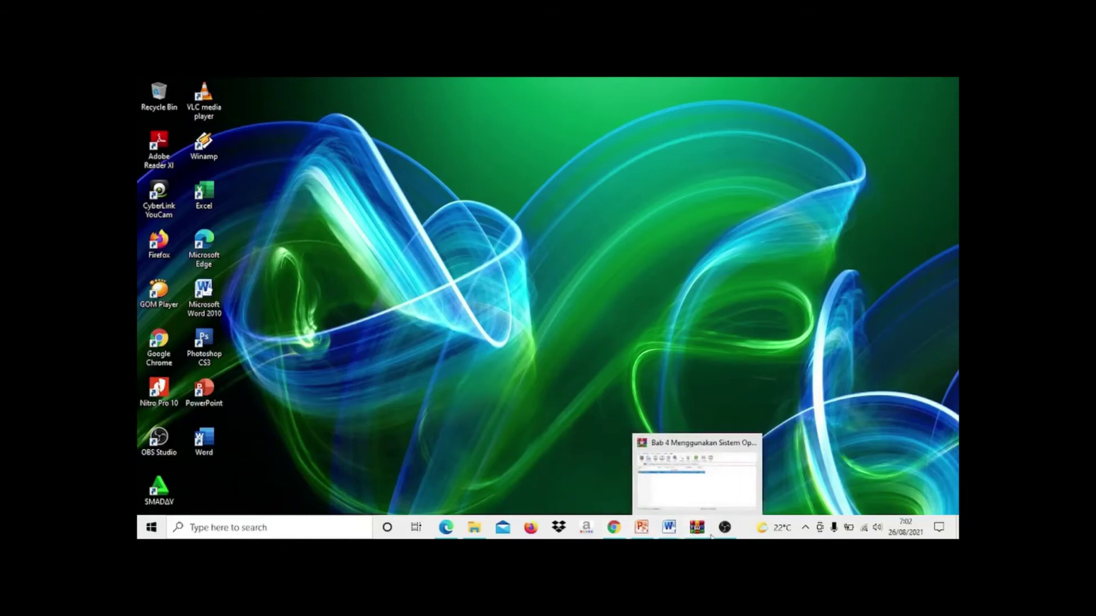
pyautogui.moveTo(725, 534)
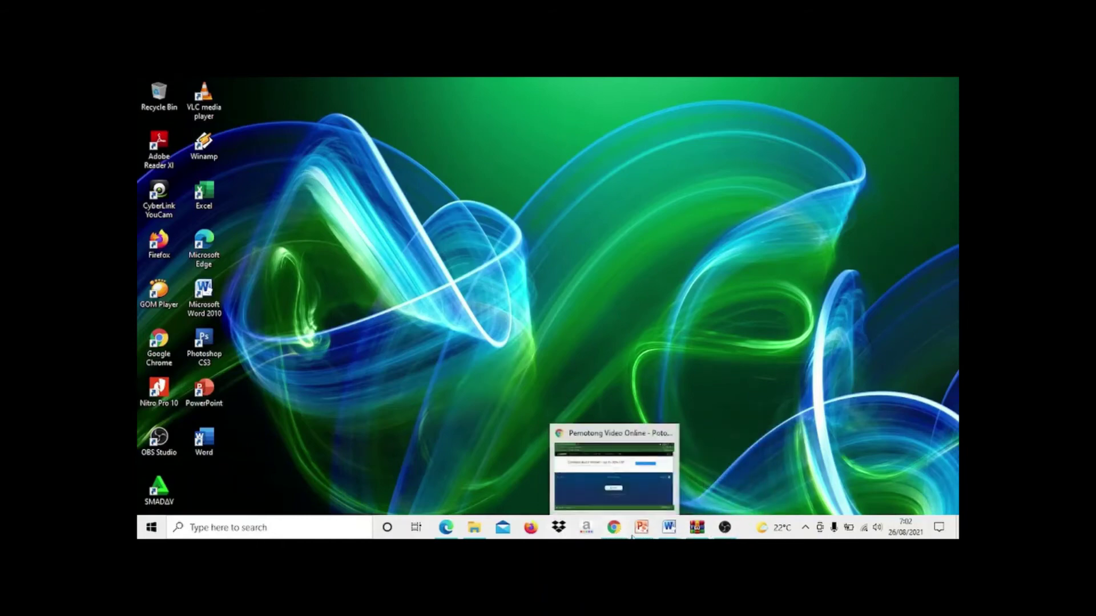
pyautogui.click(655, 483)
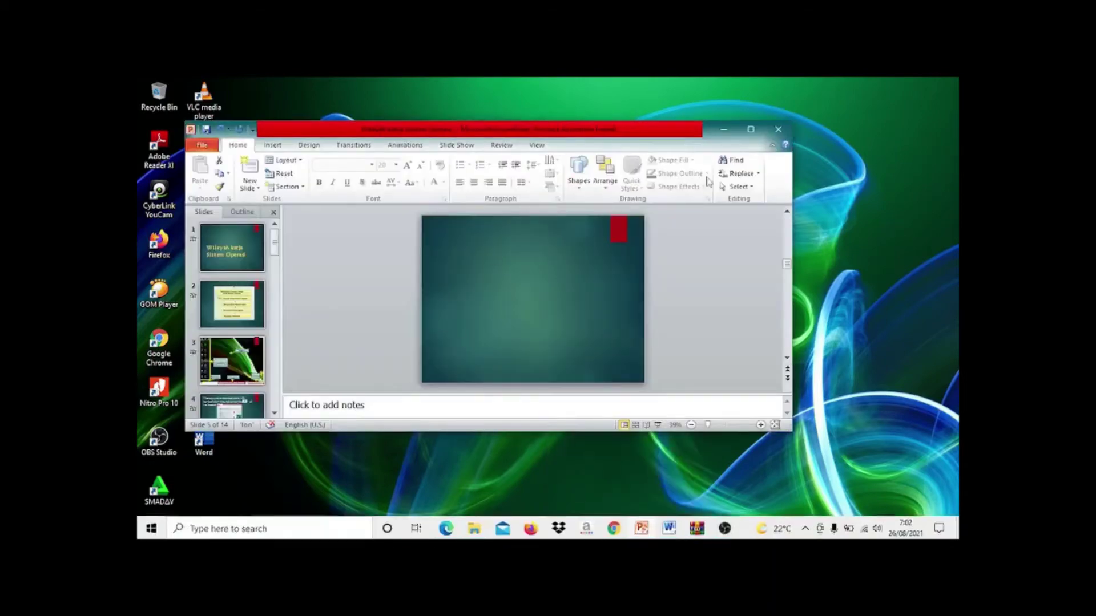
pyautogui.click(751, 129)
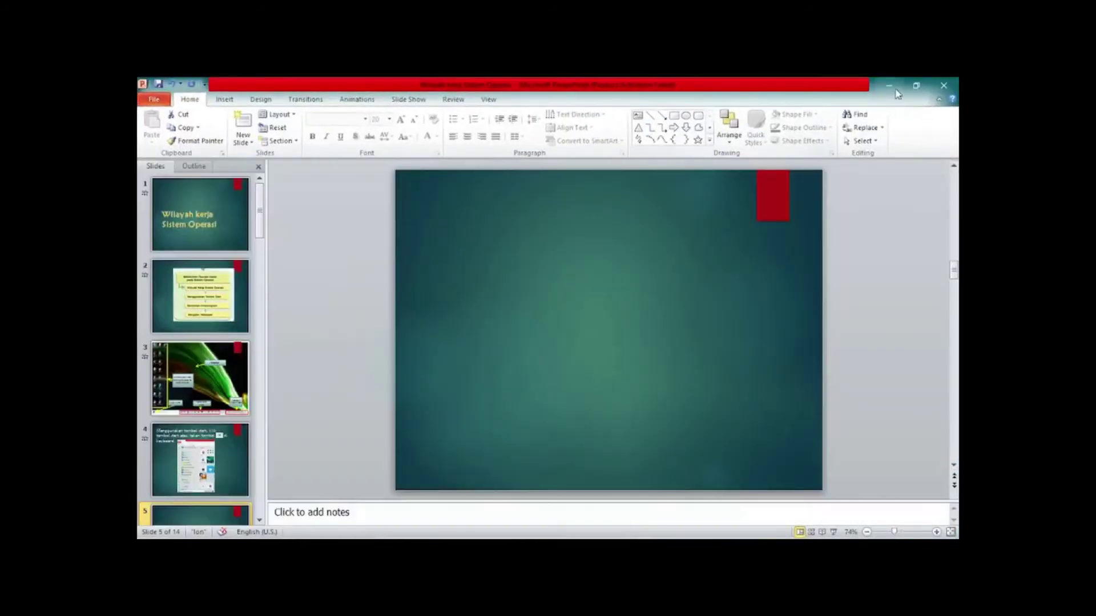
pyautogui.click(944, 85)
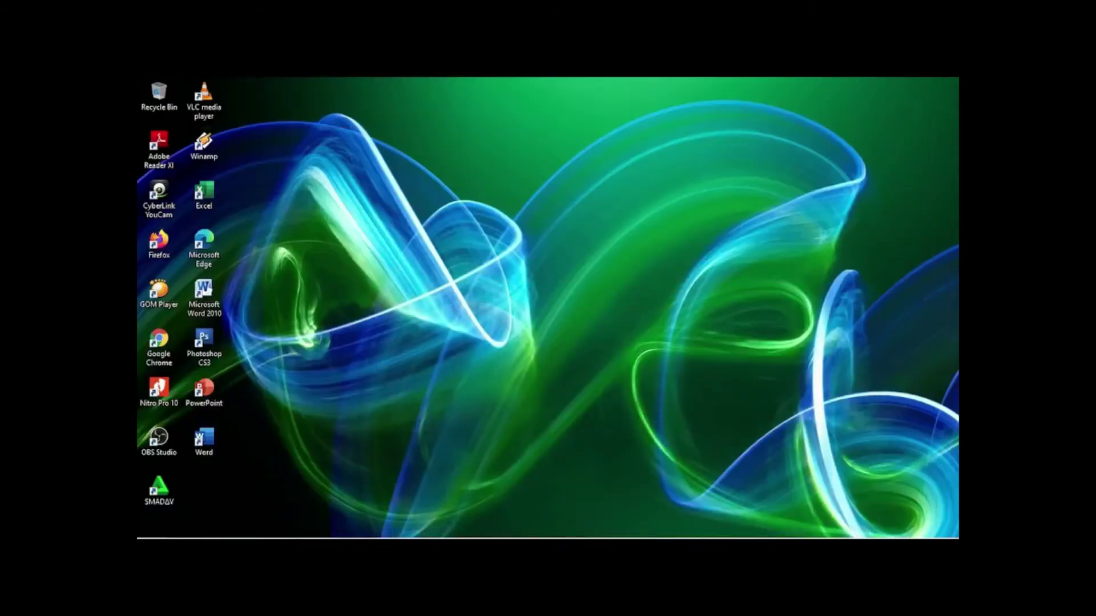
# Cycle through the open windows in the task switcher and bring up the Word document File dan folder pada jendela explor
pyautogui.moveTo(668, 527)
pyautogui.hotkey('alt', 'Tab')
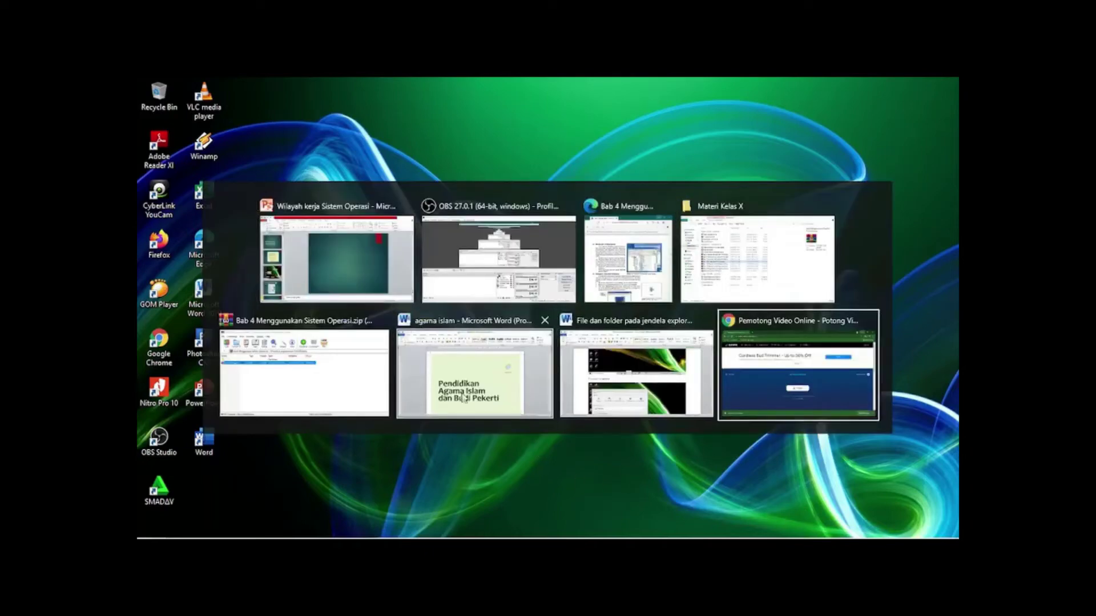
pyautogui.hotkey('alt', 'Tab')
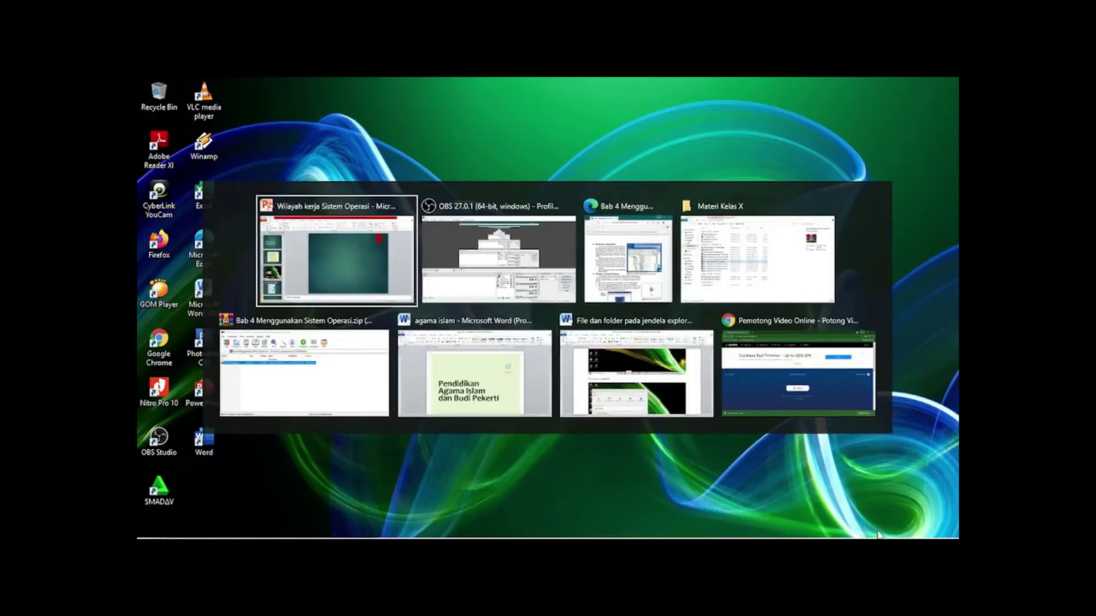
pyautogui.hotkey('alt', 'shift', 'Tab')
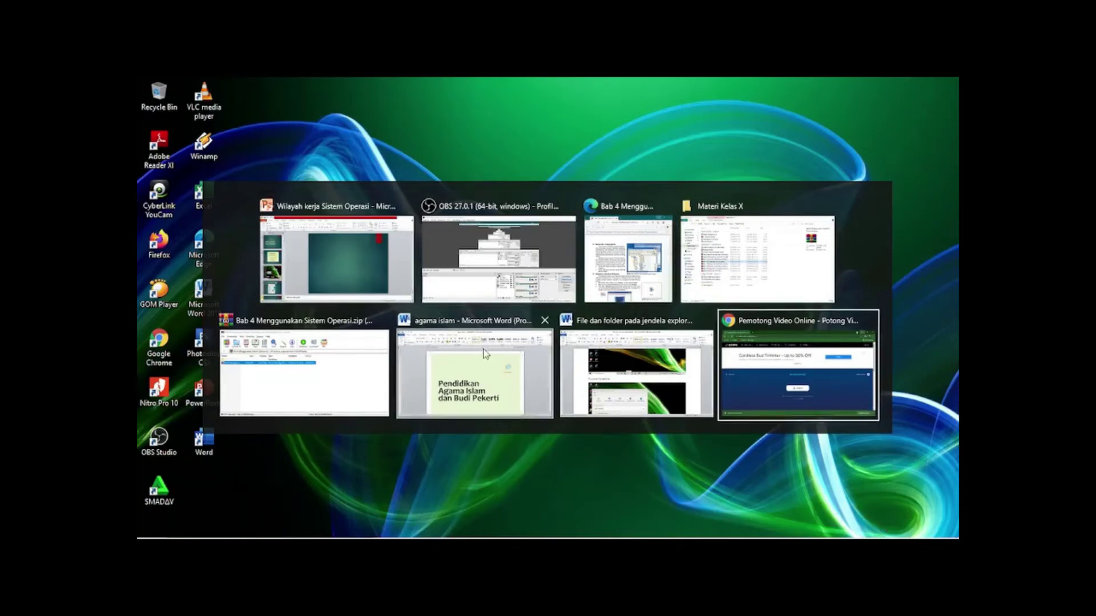
pyautogui.hotkey('alt', 'Tab')
pyautogui.hotkey('alt', 'Tab')
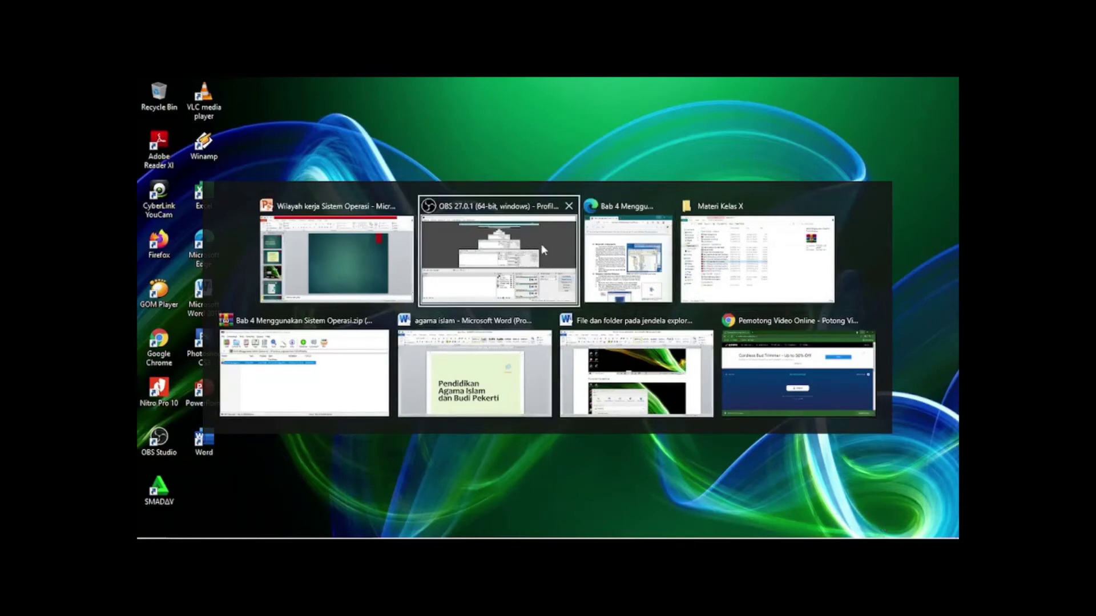
pyautogui.hotkey('alt', 'Tab')
pyautogui.hotkey('alt', 'Tab')
pyautogui.hotkey('alt', 'Tab')
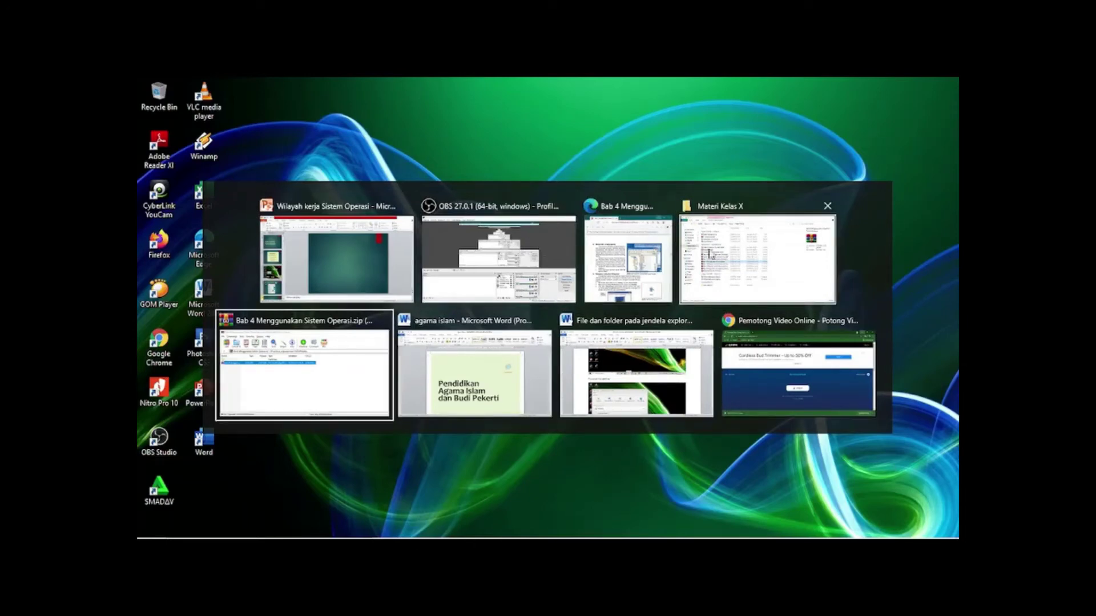
pyautogui.hotkey('alt', 'Tab')
pyautogui.hotkey('alt', 'Tab')
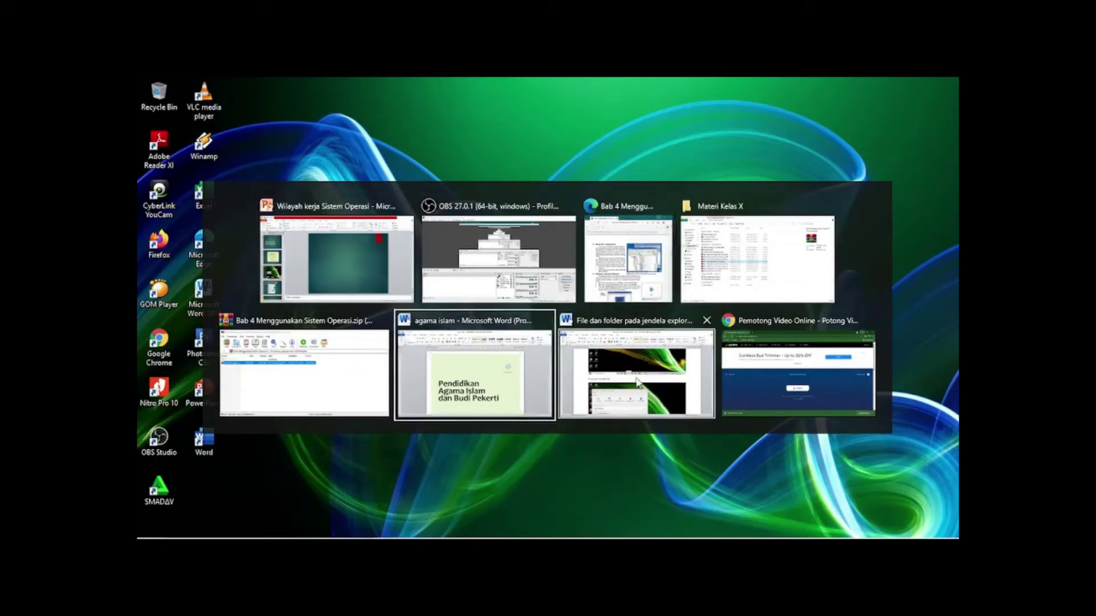
pyautogui.hotkey('alt', 'Tab')
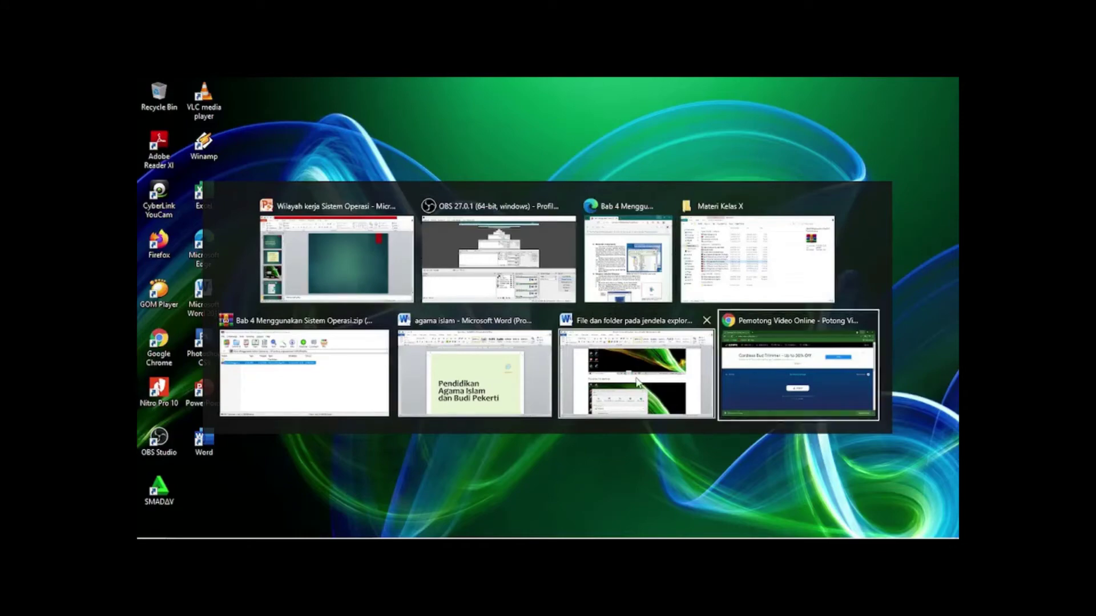
pyautogui.hotkey('alt', 'Tab')
pyautogui.hotkey('alt', 'Tab')
pyautogui.hotkey('alt', 'Tab')
pyautogui.hotkey('alt', 'Tab')
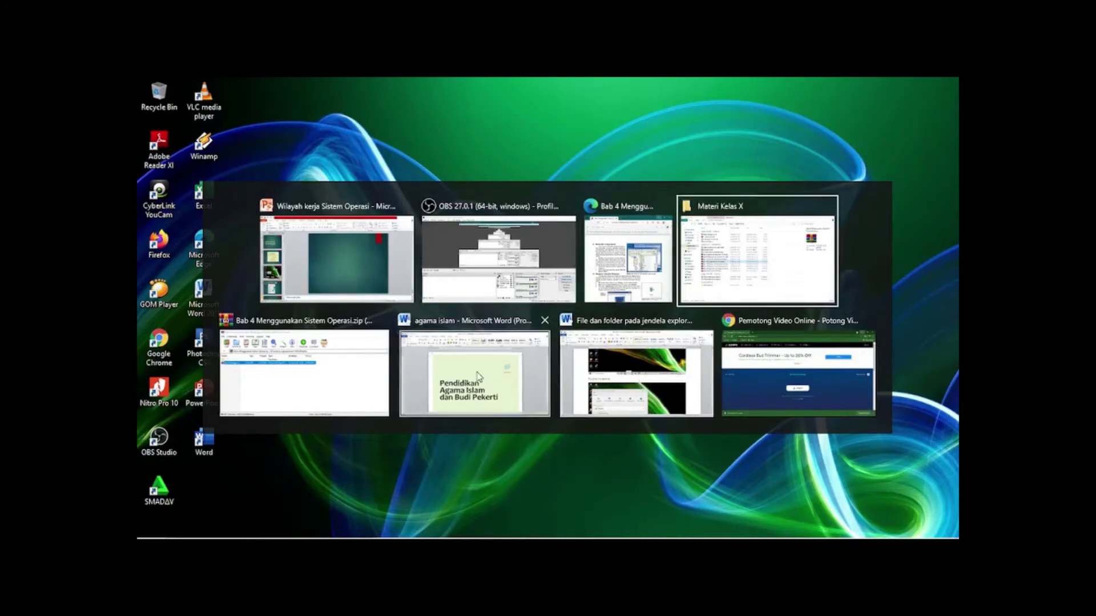
pyautogui.click(478, 377)
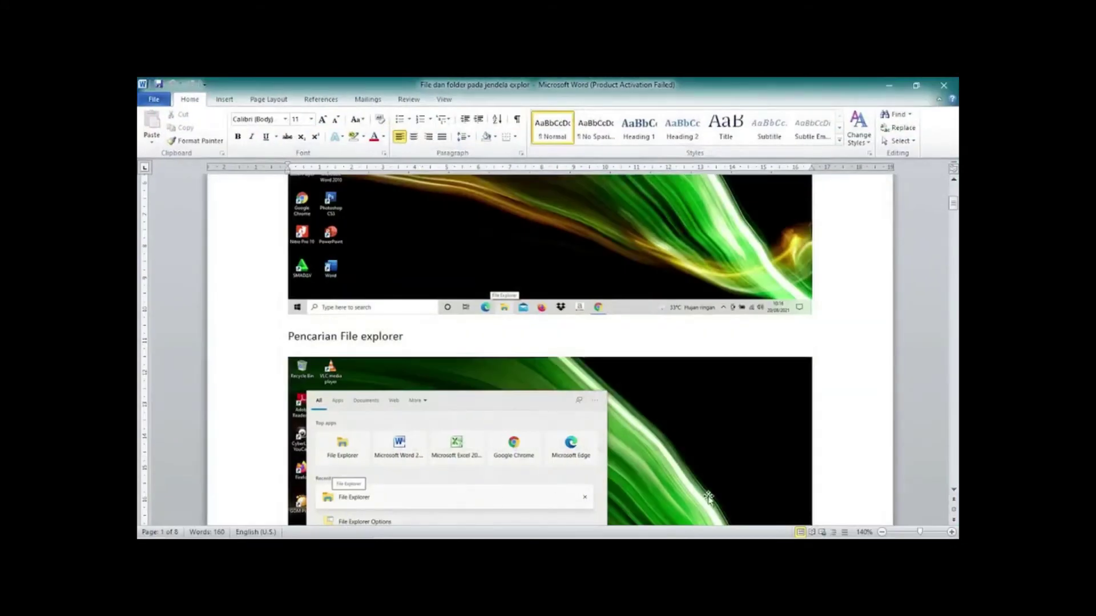
# Switch to the agama islam Word document and preview the thumbnails of the open Word windows
pyautogui.press('alt')
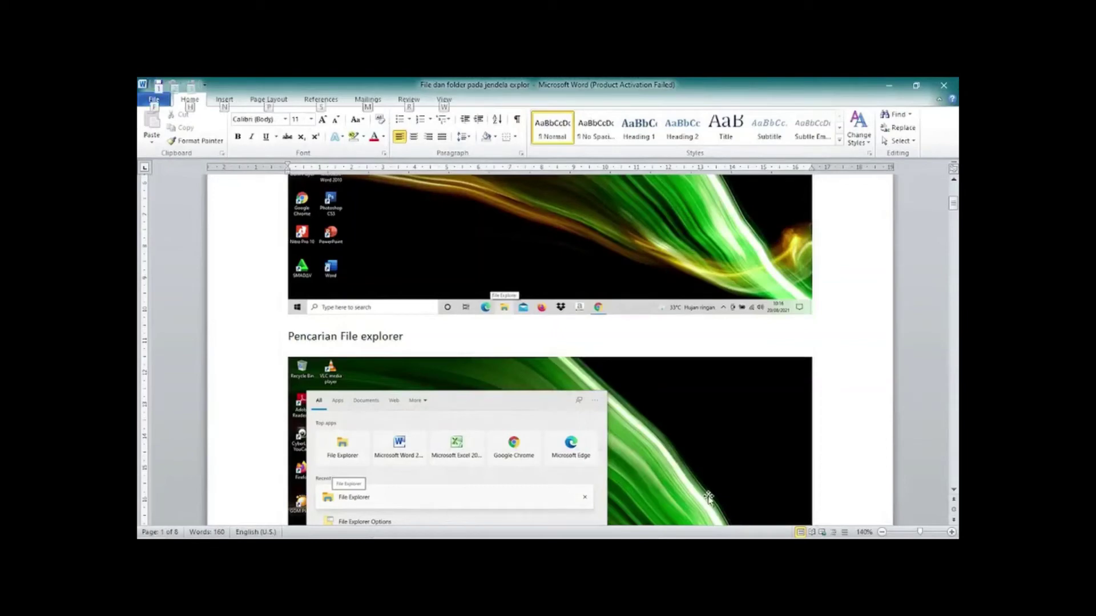
pyautogui.hotkey('alt', 'Tab')
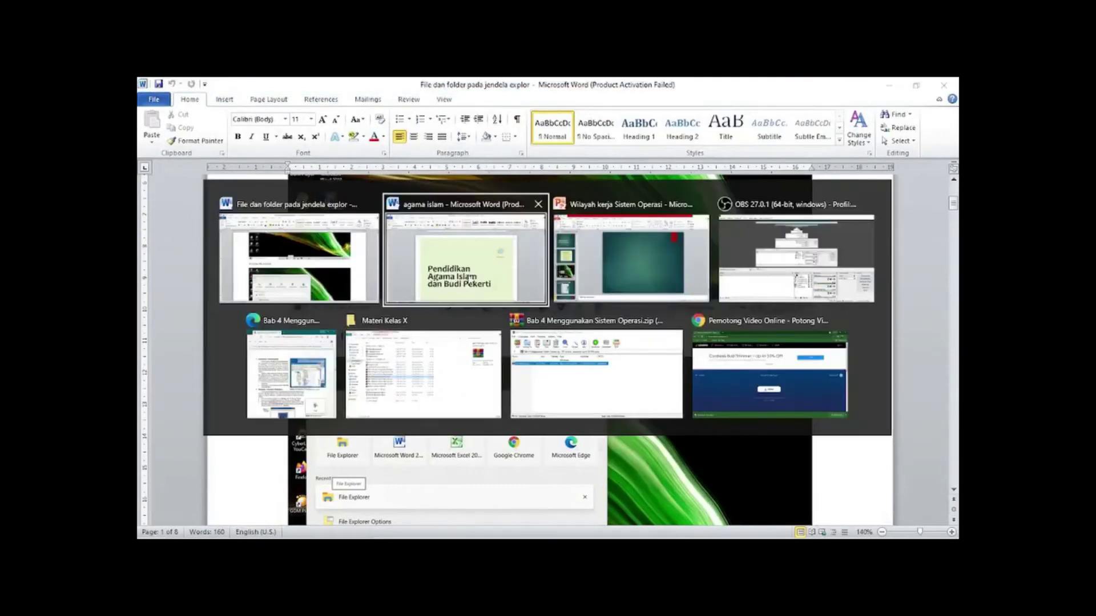
pyautogui.click(462, 257)
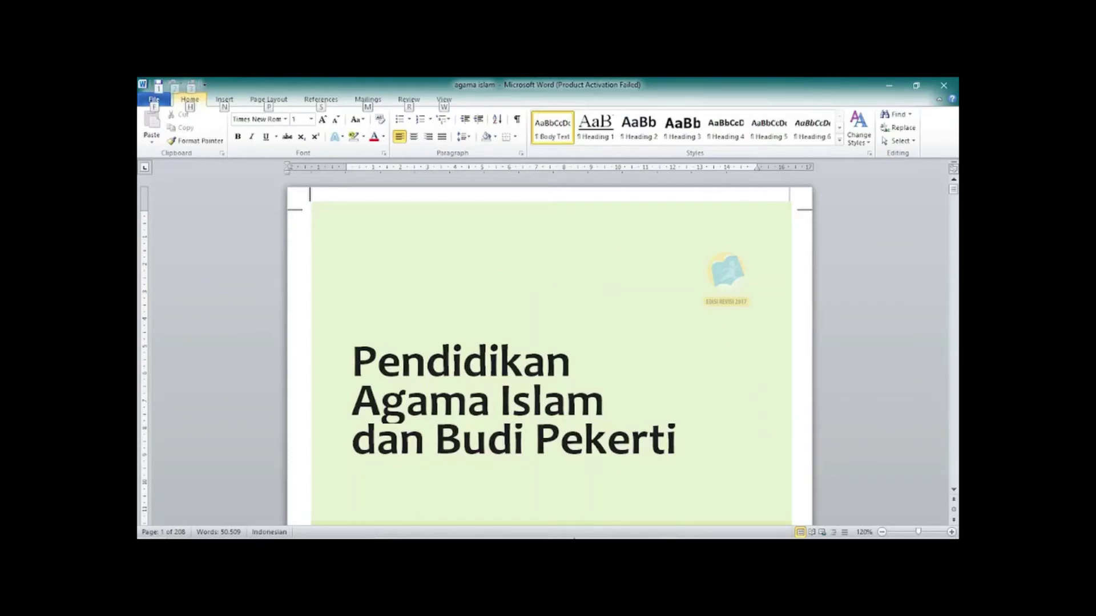
pyautogui.moveTo(627, 538)
pyautogui.moveTo(679, 538)
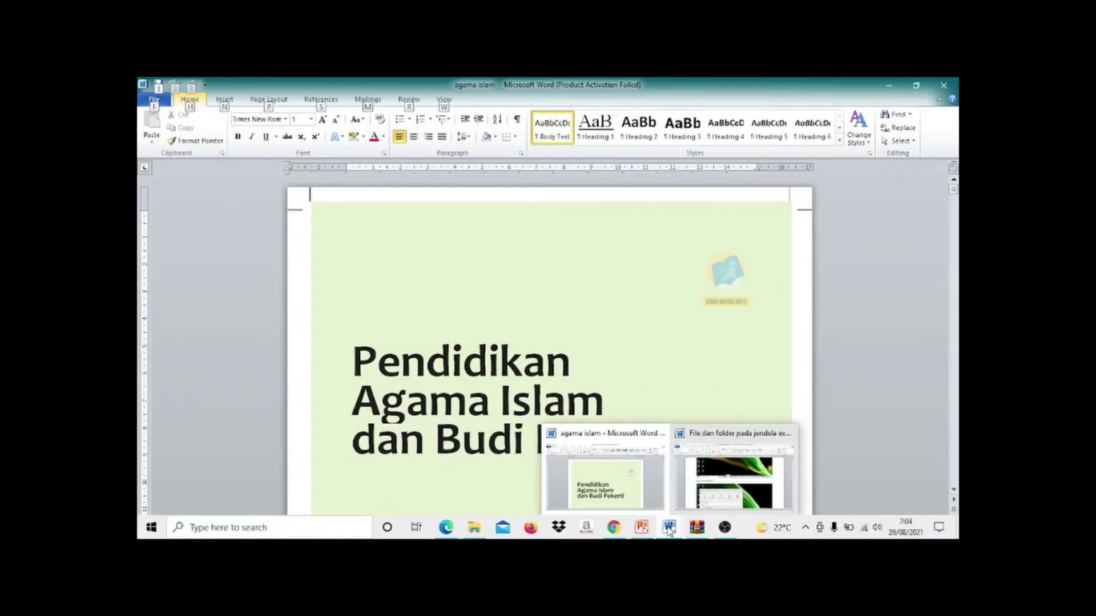
pyautogui.click(669, 529)
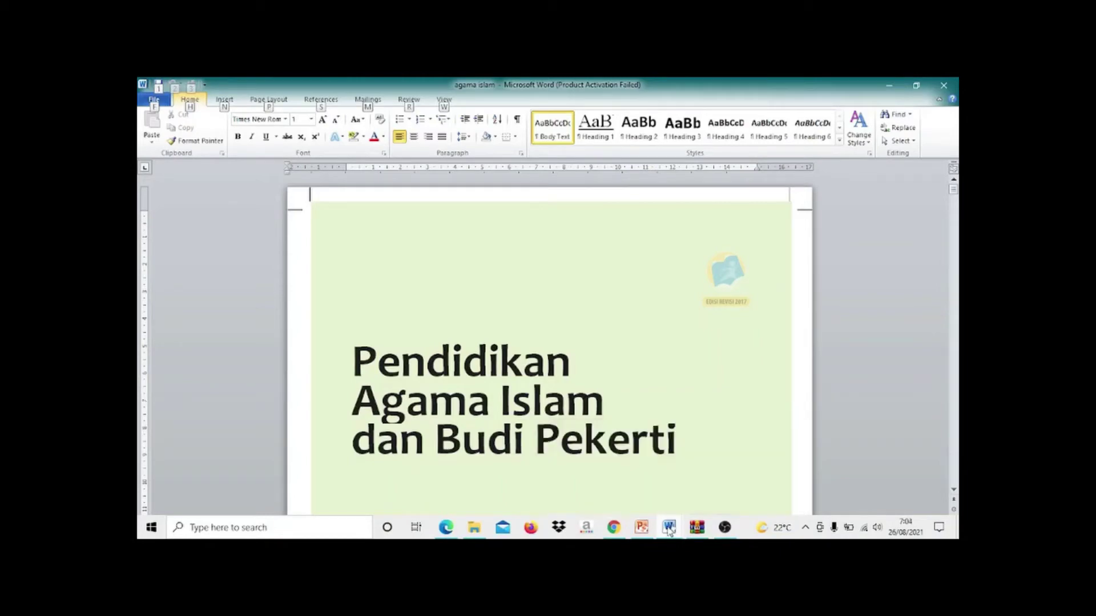
# Switch to the Materi Kelas X folder window with the task switcher, and show the desktop
pyautogui.hotkey('alt', 'Tab')
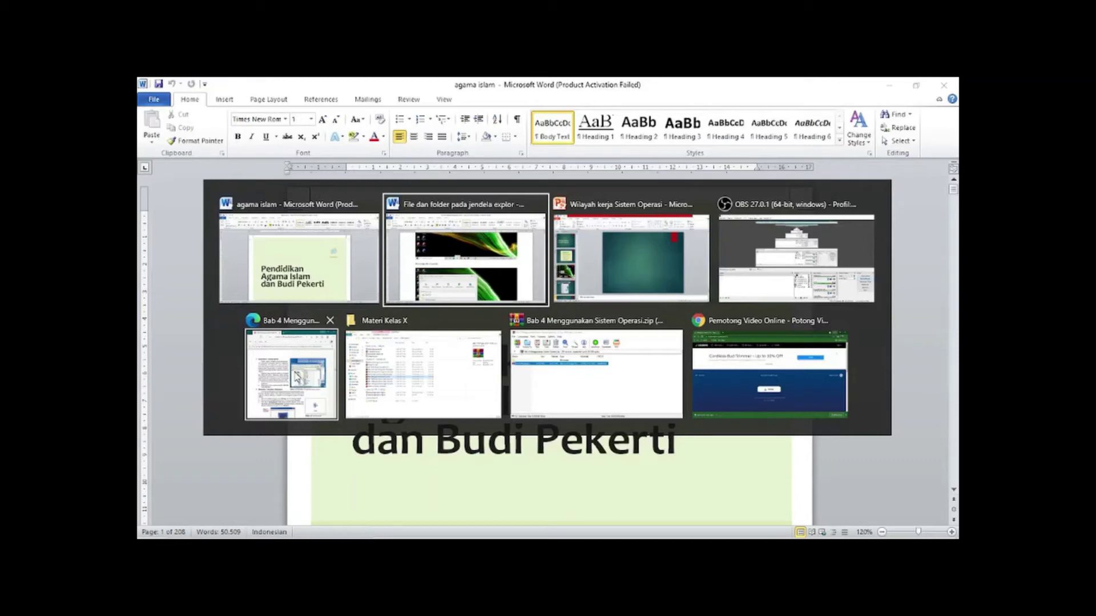
pyautogui.click(468, 376)
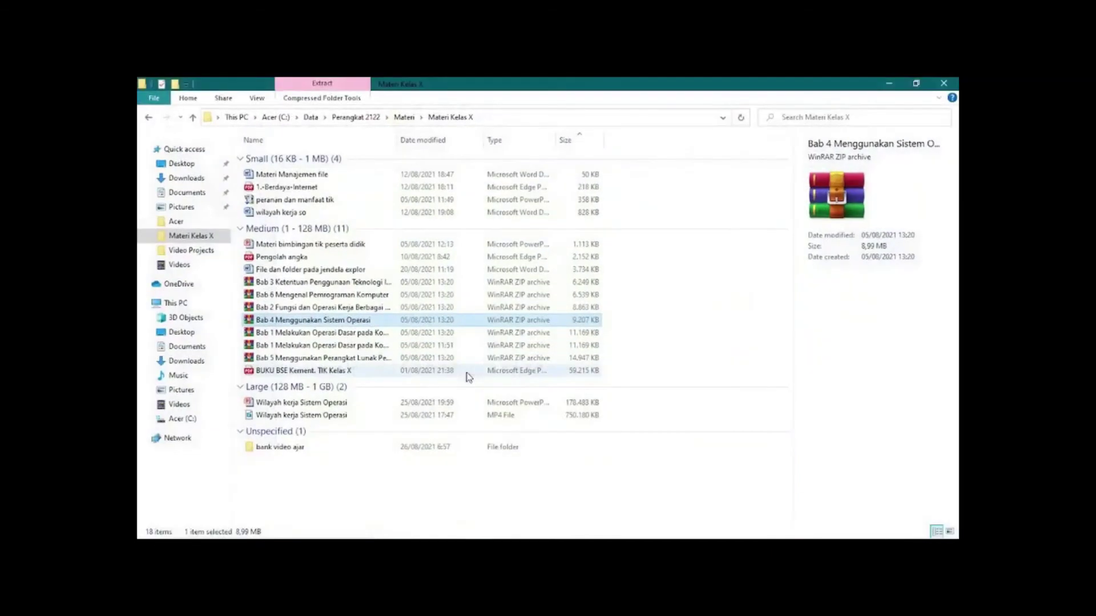
pyautogui.press('super+d')
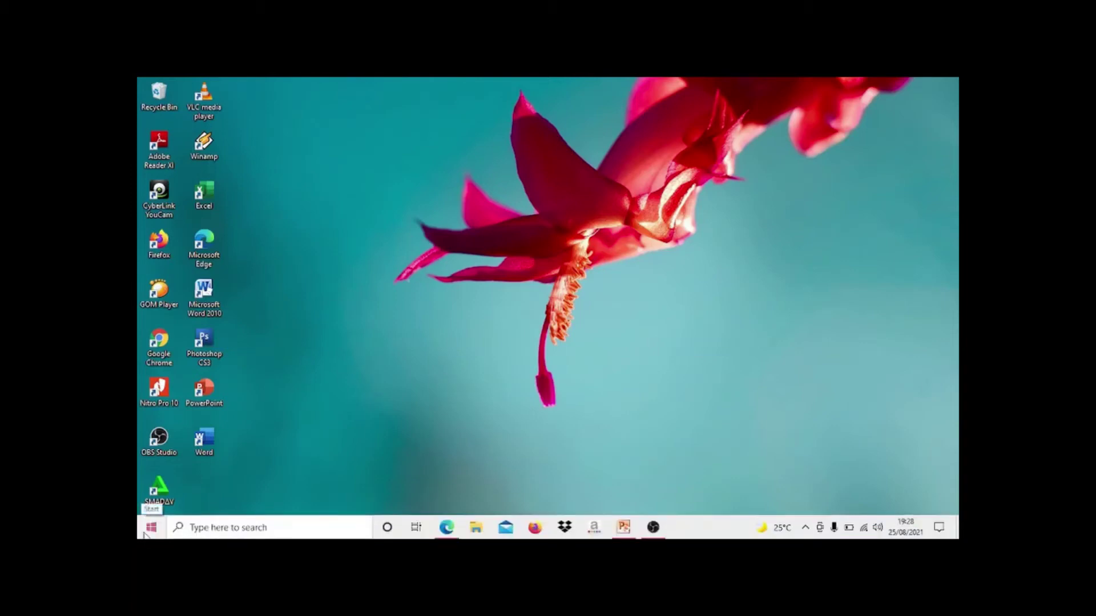
# Open the Personalization section of Windows Settings, and close the Settings window
pyautogui.click(147, 532)
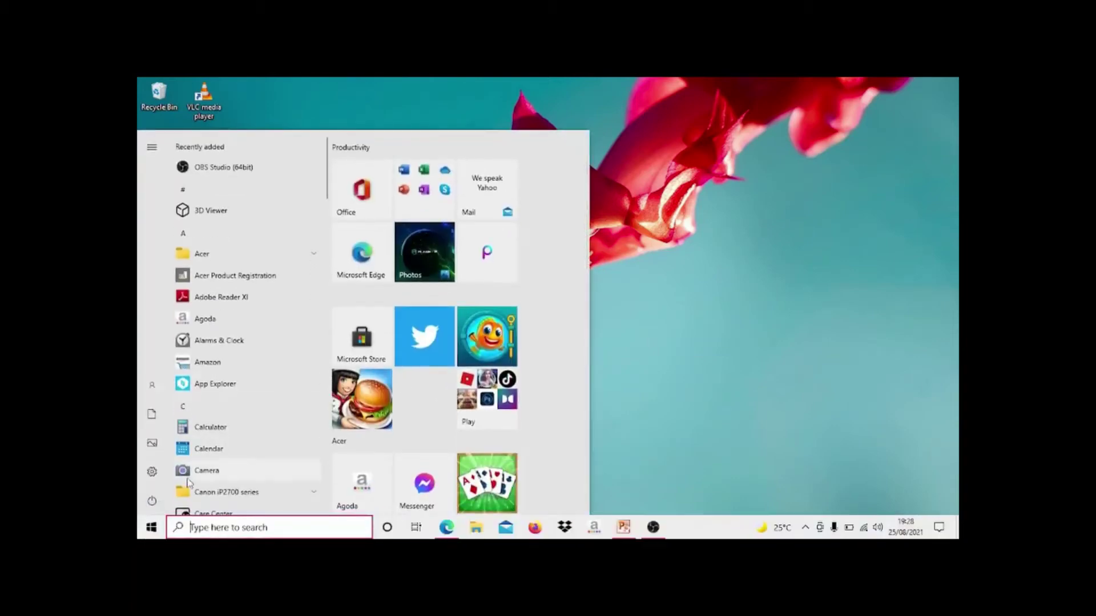
pyautogui.click(152, 472)
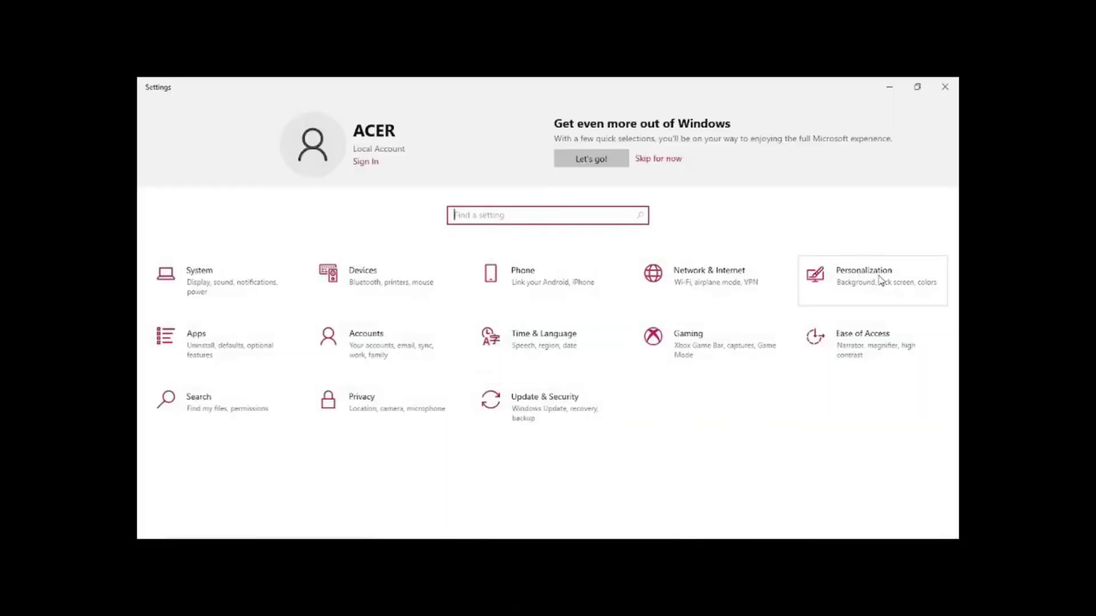
pyautogui.click(879, 281)
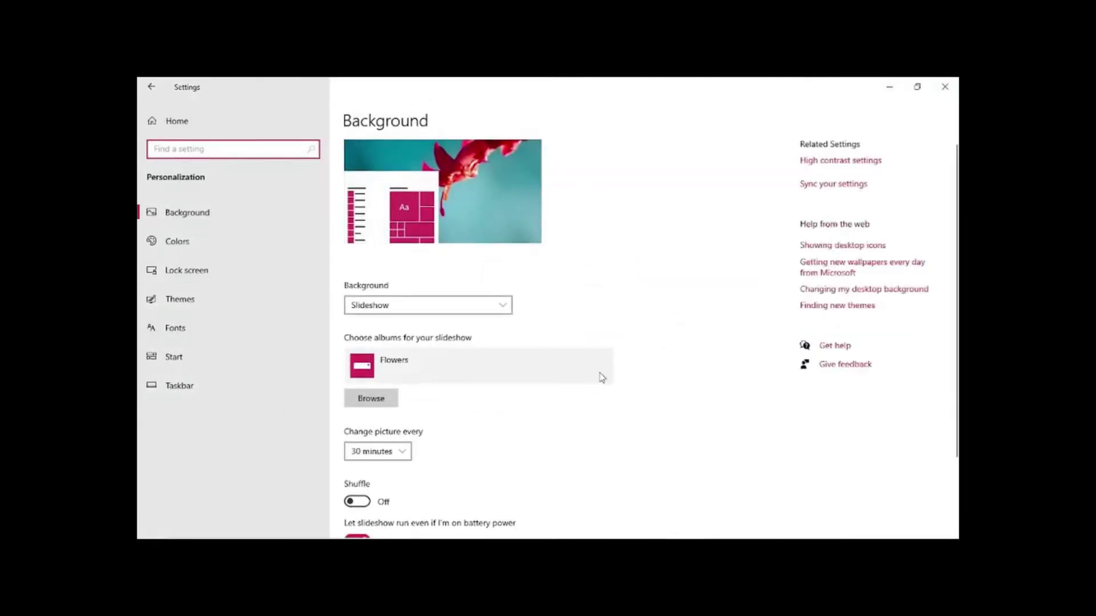
pyautogui.click(191, 144)
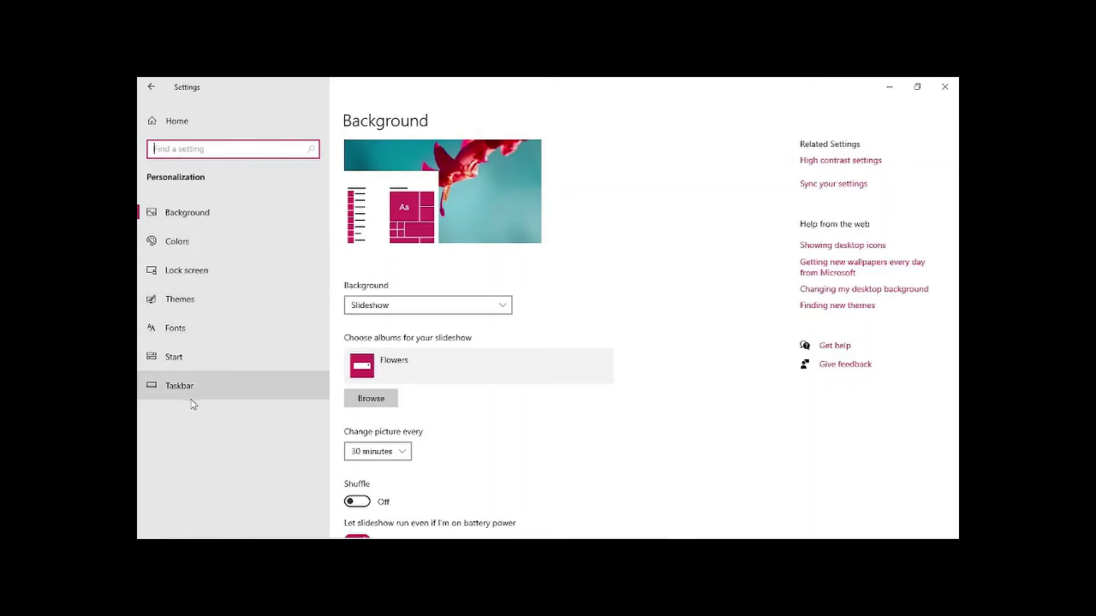
pyautogui.click(945, 87)
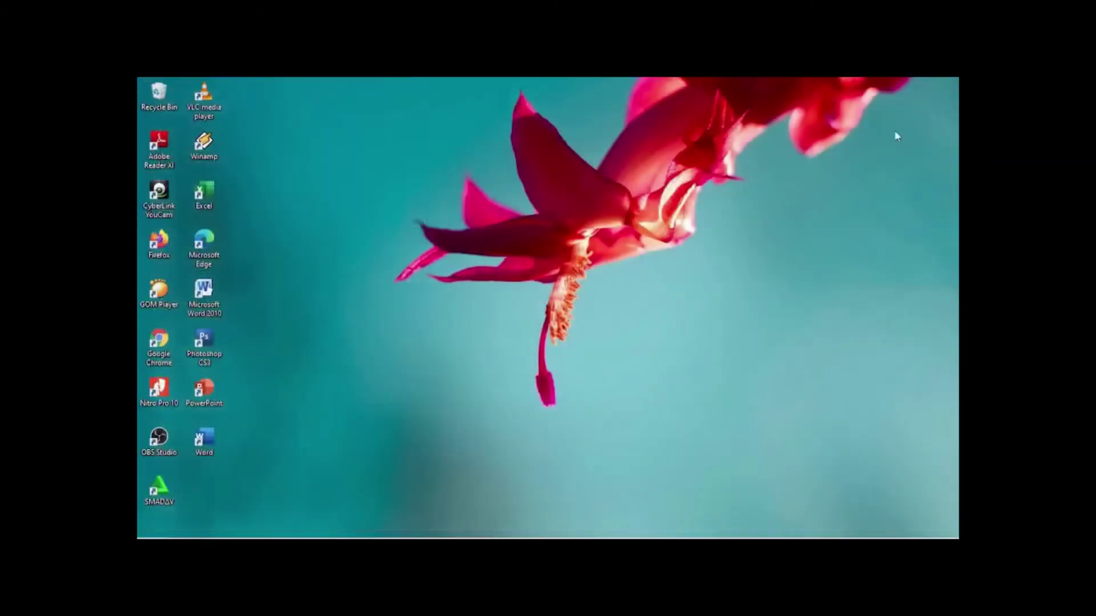
# Open the Personalization settings directly from the empty desktop area
pyautogui.rightClick(401, 231)
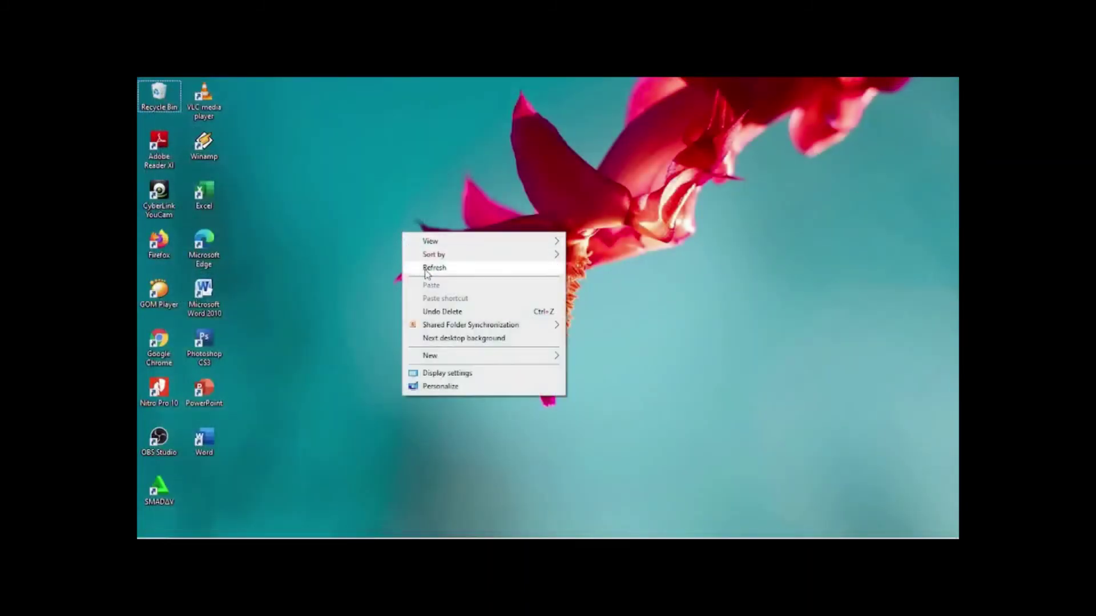
pyautogui.rightClick(382, 187)
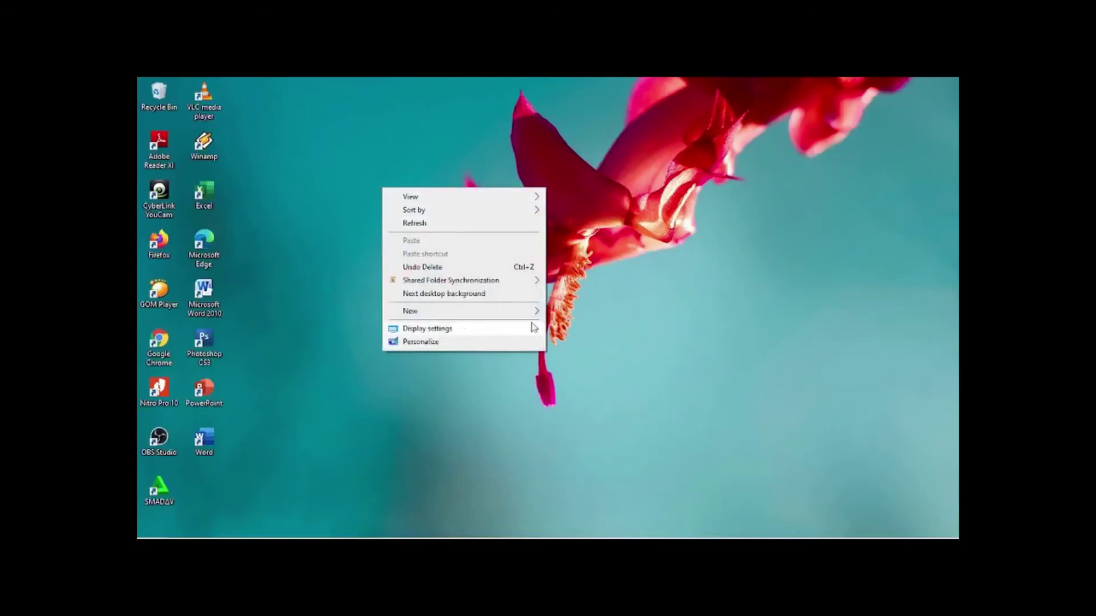
pyautogui.rightClick(717, 267)
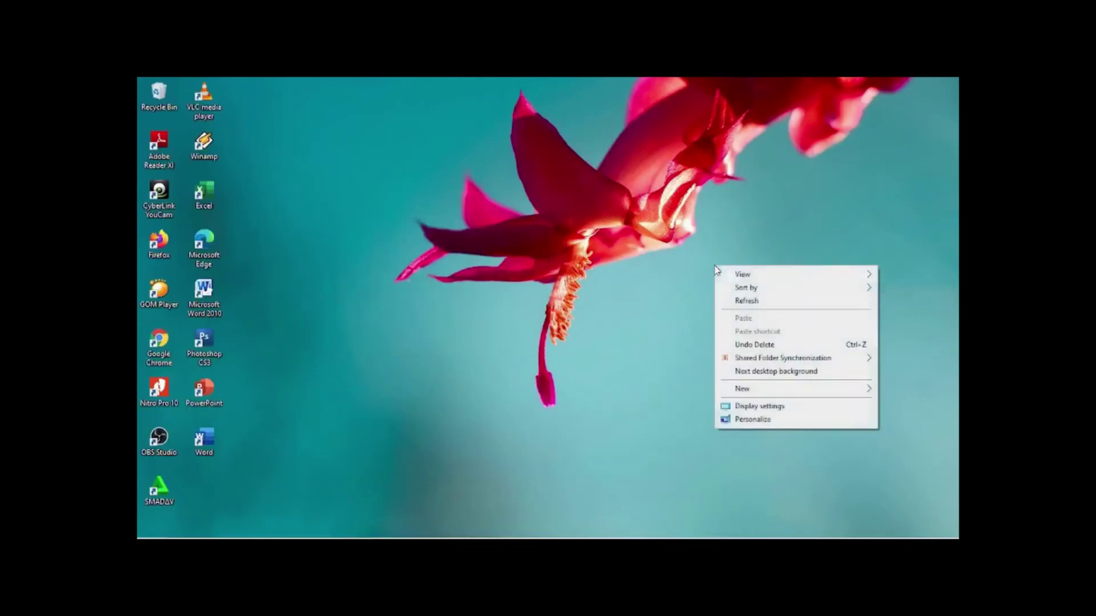
pyautogui.click(745, 422)
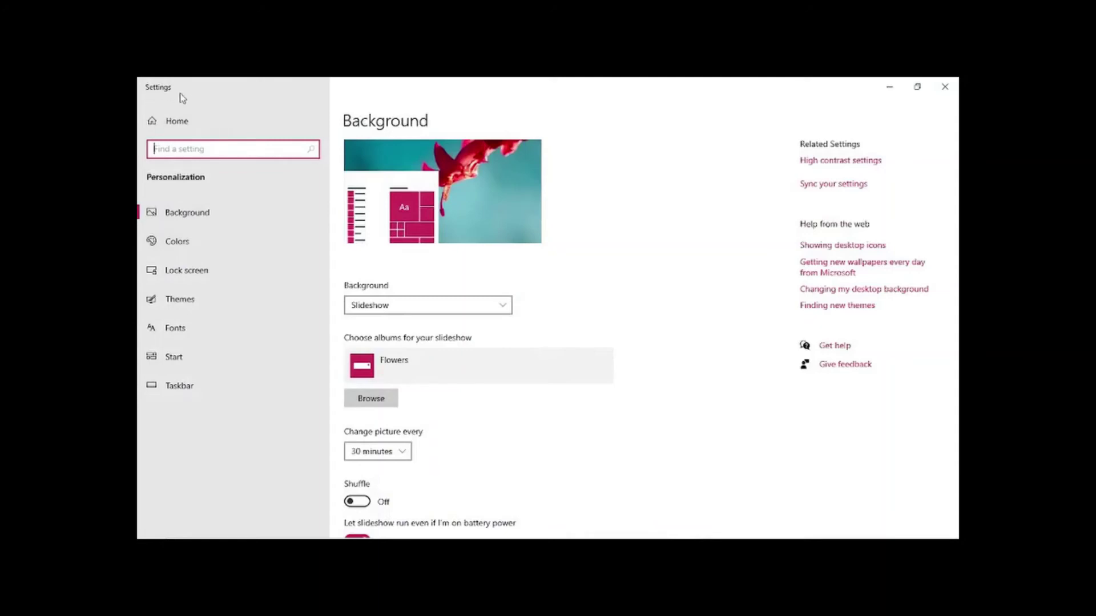
# Set the desktop background type to Solid color on the Background page
pyautogui.click(209, 217)
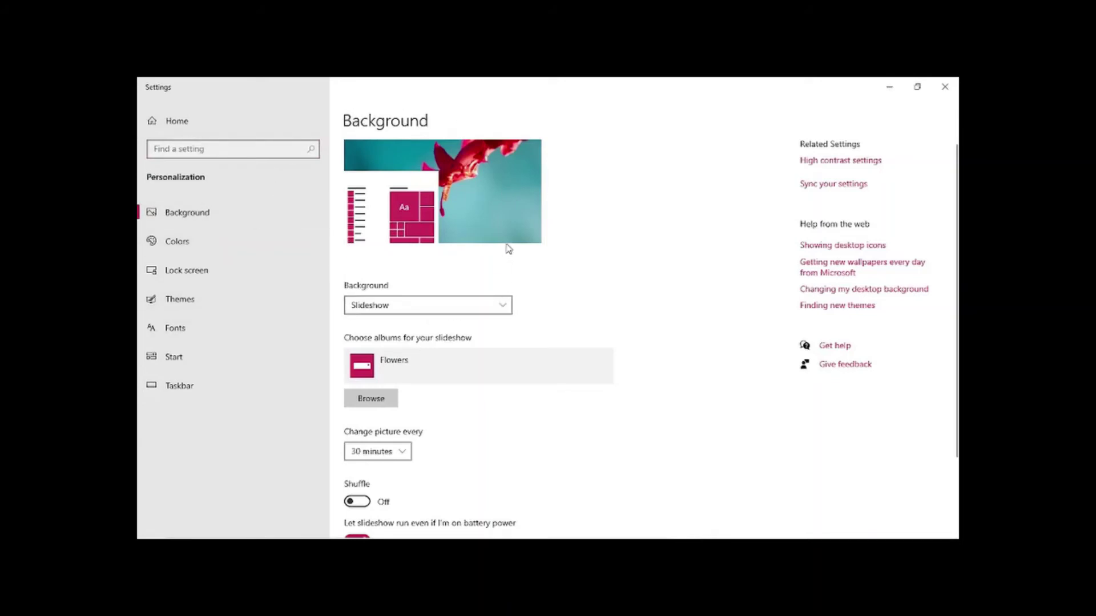
pyautogui.click(502, 308)
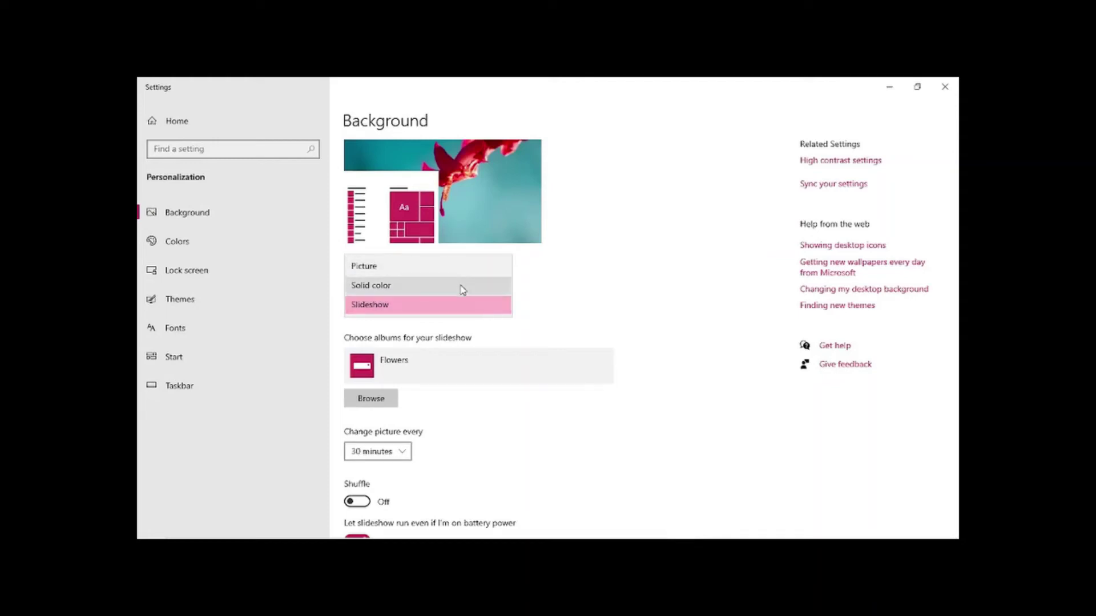
pyautogui.moveTo(463, 287)
pyautogui.mouseDown()
pyautogui.moveTo(551, 296)
pyautogui.moveTo(497, 283)
pyautogui.moveTo(444, 290)
pyautogui.mouseUp()
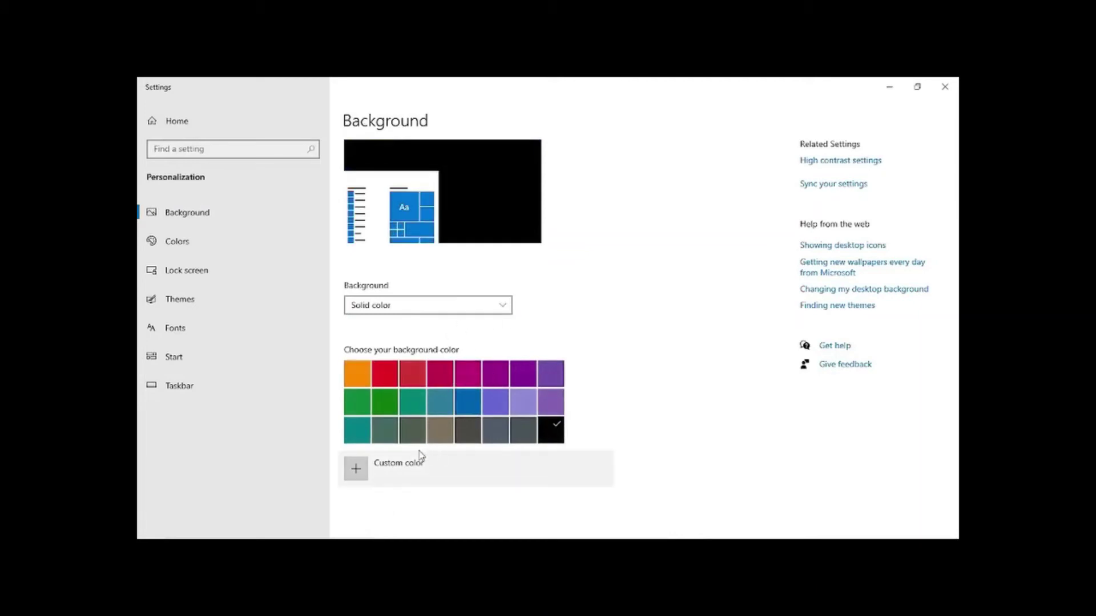
# Set the solid background color to the magenta swatch, minimize Settings, and refresh the desktop to view it
pyautogui.click(468, 374)
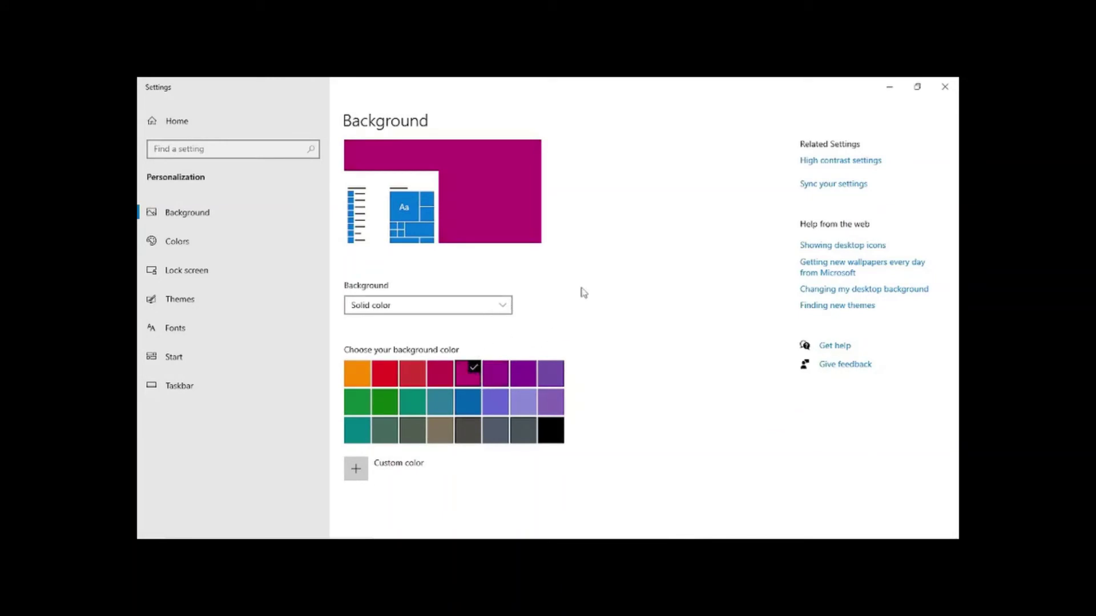
pyautogui.click(889, 87)
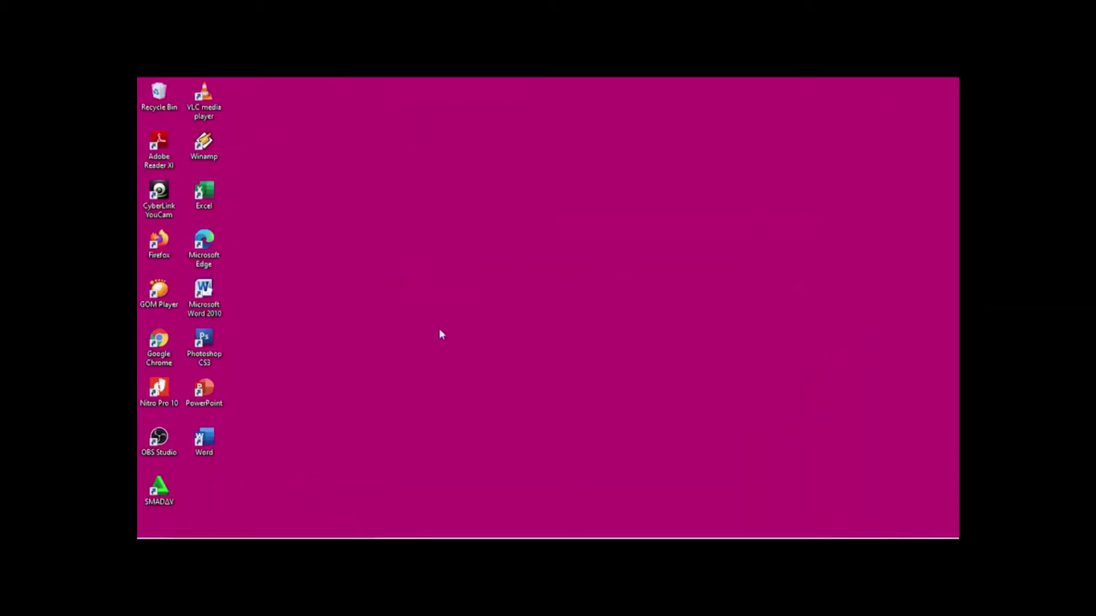
pyautogui.rightClick(576, 272)
pyautogui.click(591, 308)
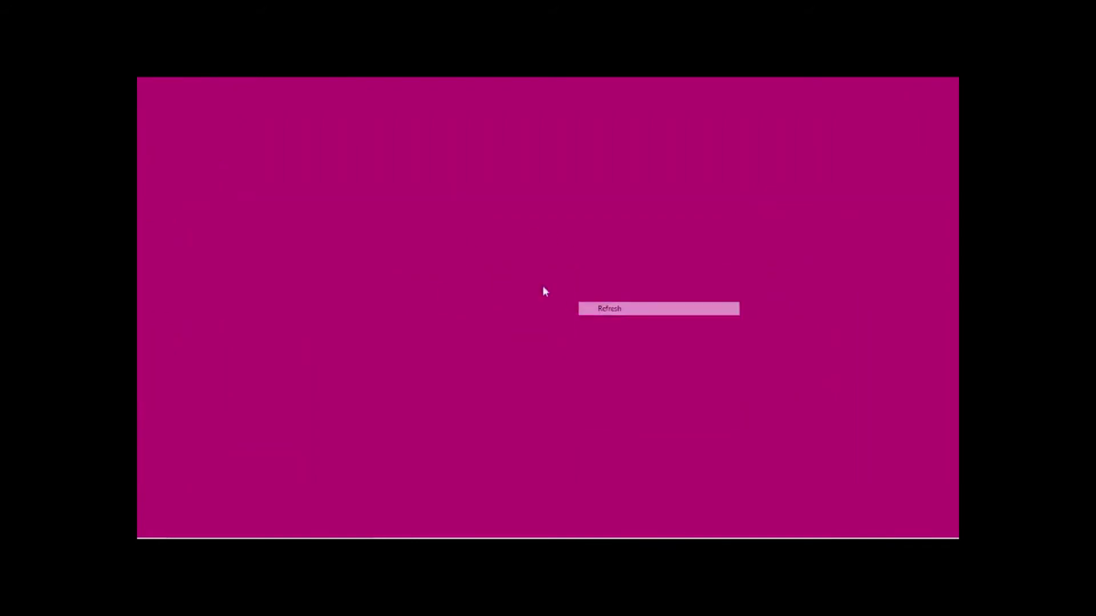
pyautogui.rightClick(518, 273)
pyautogui.click(551, 309)
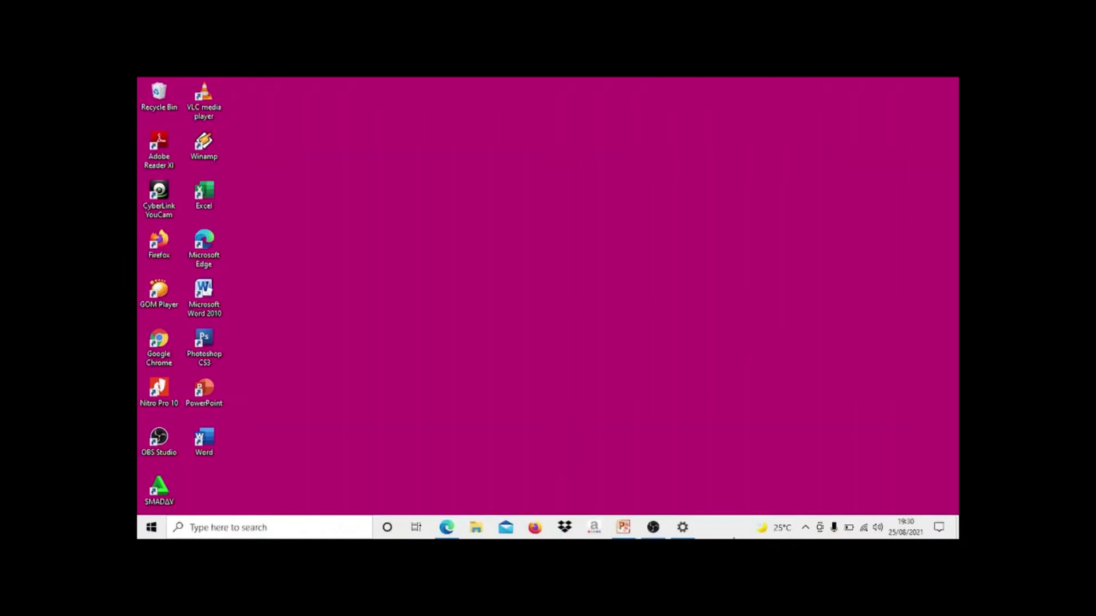
# Bring back the Settings window and change the desktop background type to Picture
pyautogui.click(684, 529)
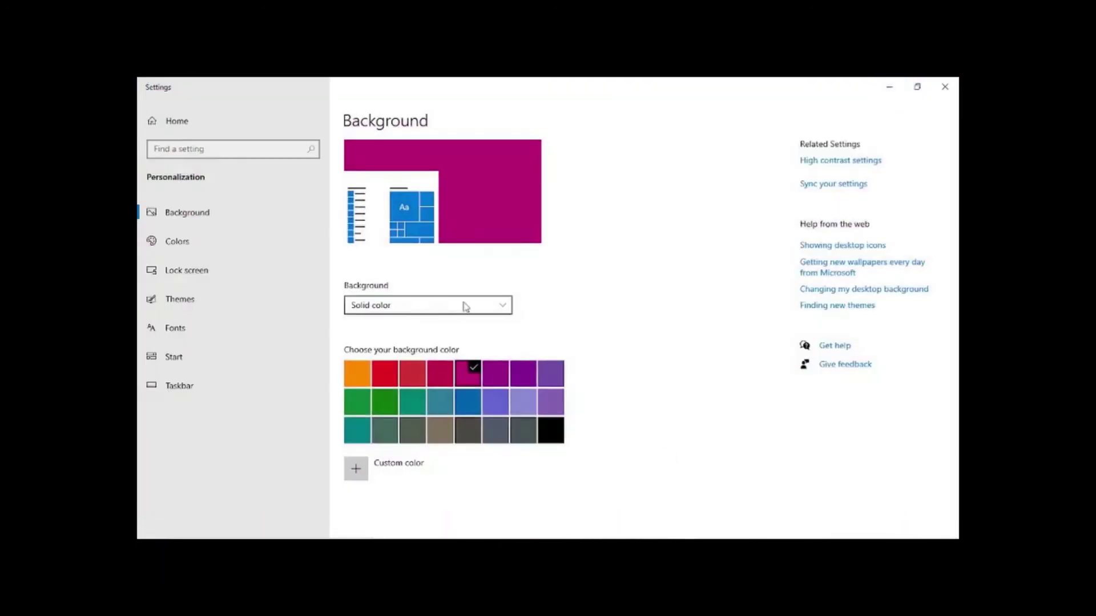
pyautogui.click(464, 306)
pyautogui.click(464, 289)
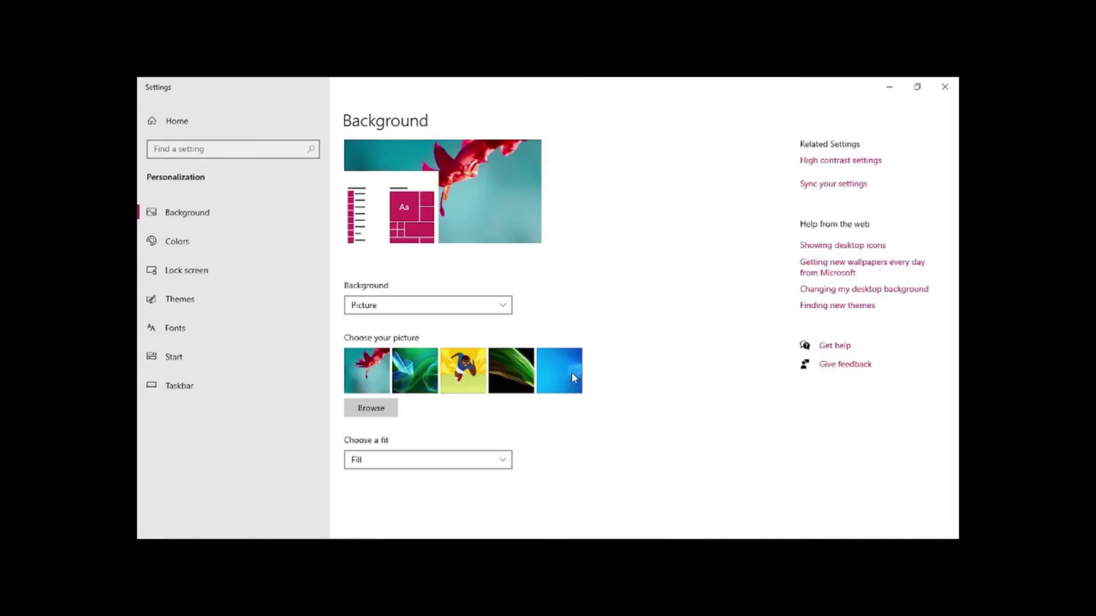
# Browse to the BACKGROUND folder inside Pictures > tik and choose pict 4 as the desktop background
pyautogui.click(384, 411)
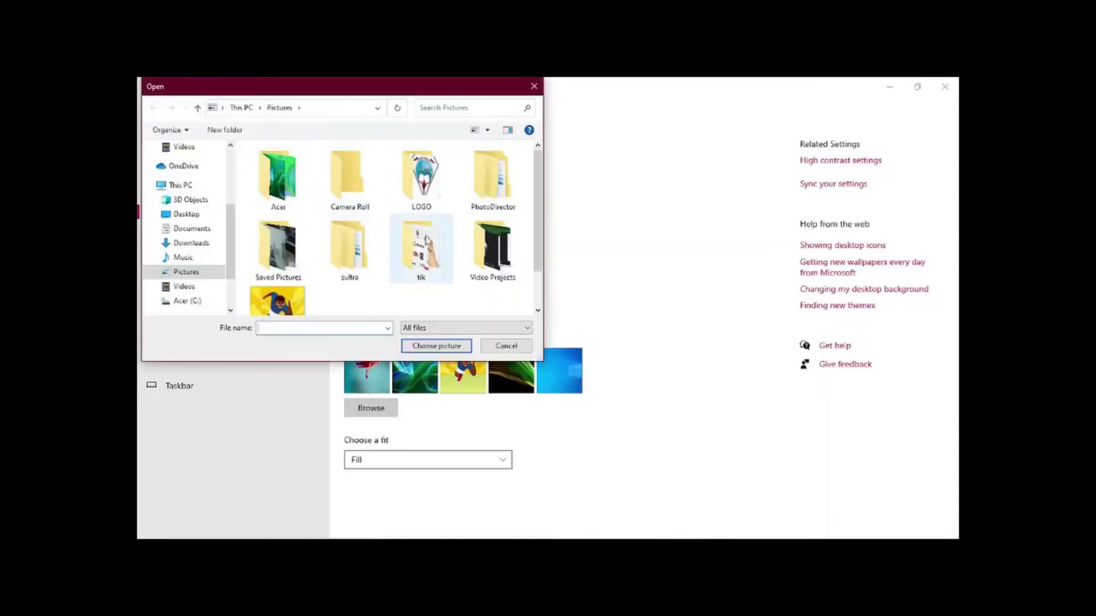
pyautogui.click(287, 303)
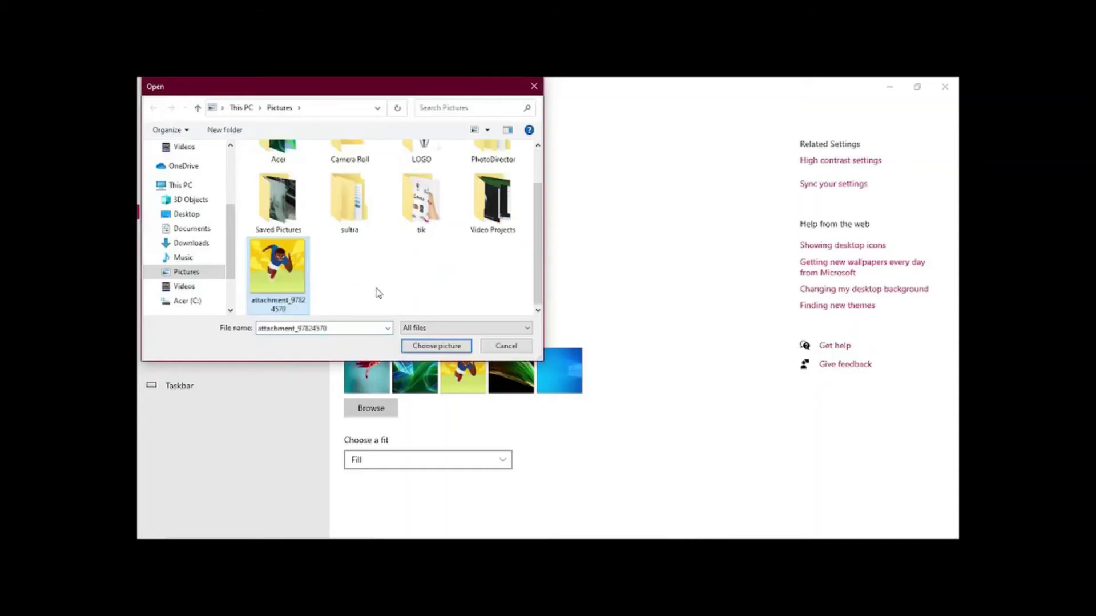
pyautogui.scroll(1, 500, 234)
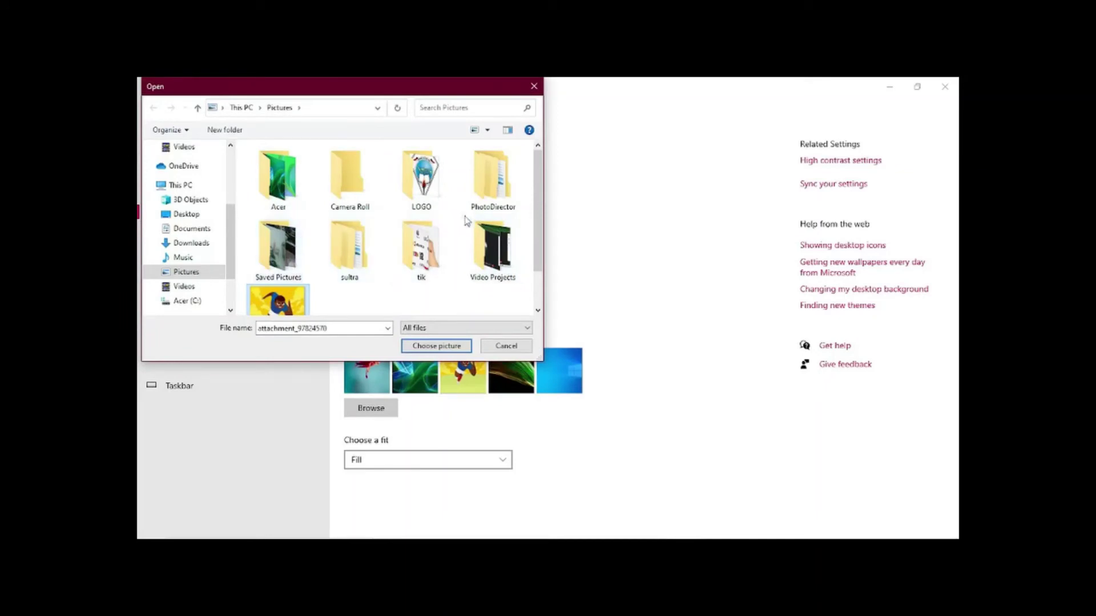
pyautogui.doubleClick(419, 248)
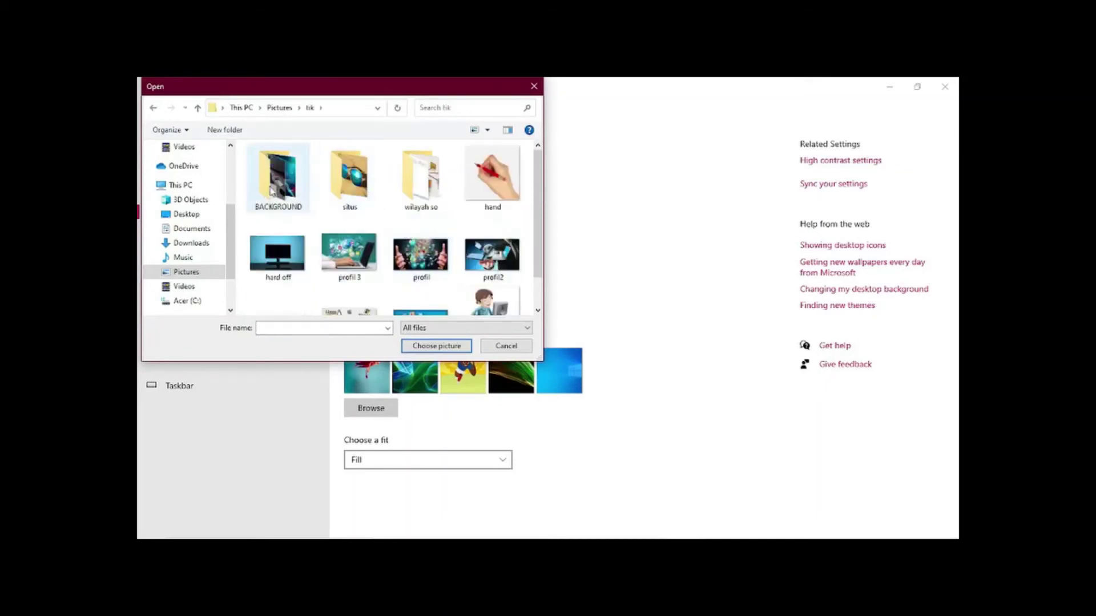
pyautogui.doubleClick(272, 190)
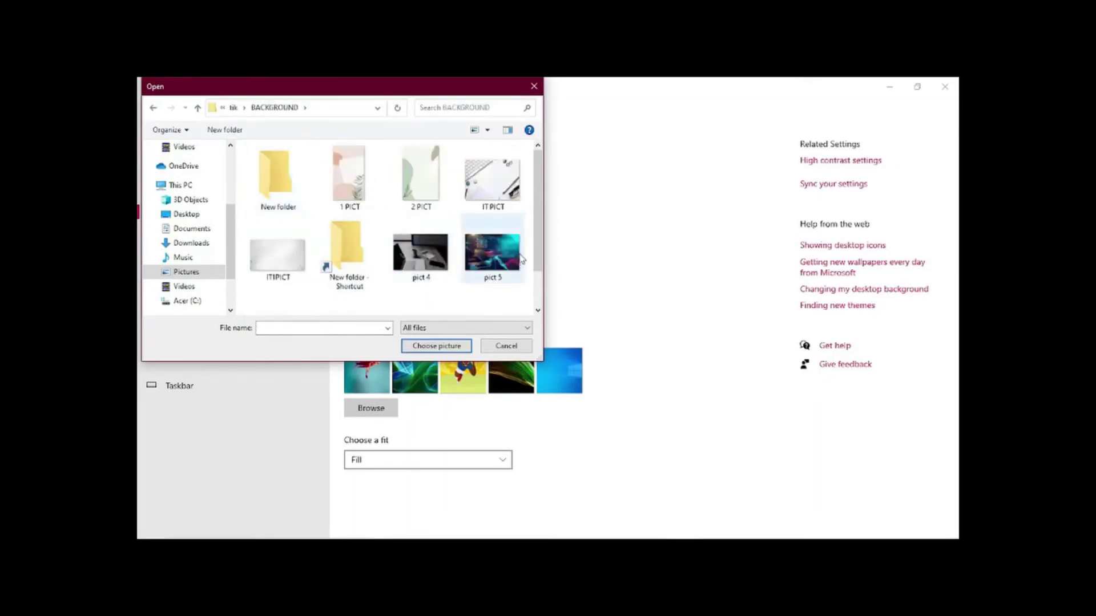
pyautogui.click(492, 255)
pyautogui.click(420, 258)
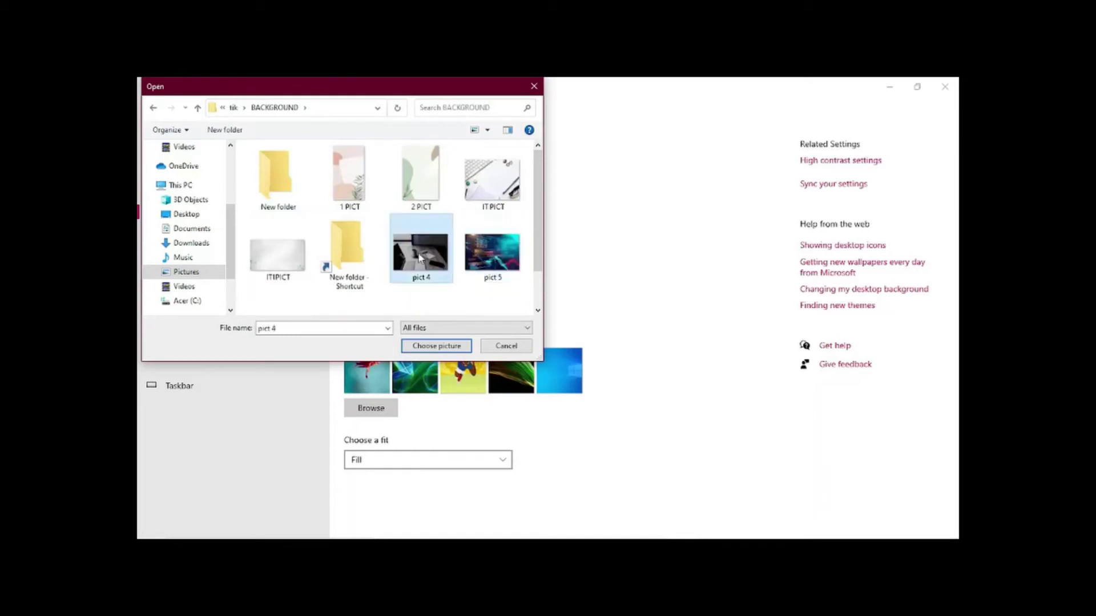
pyautogui.click(437, 346)
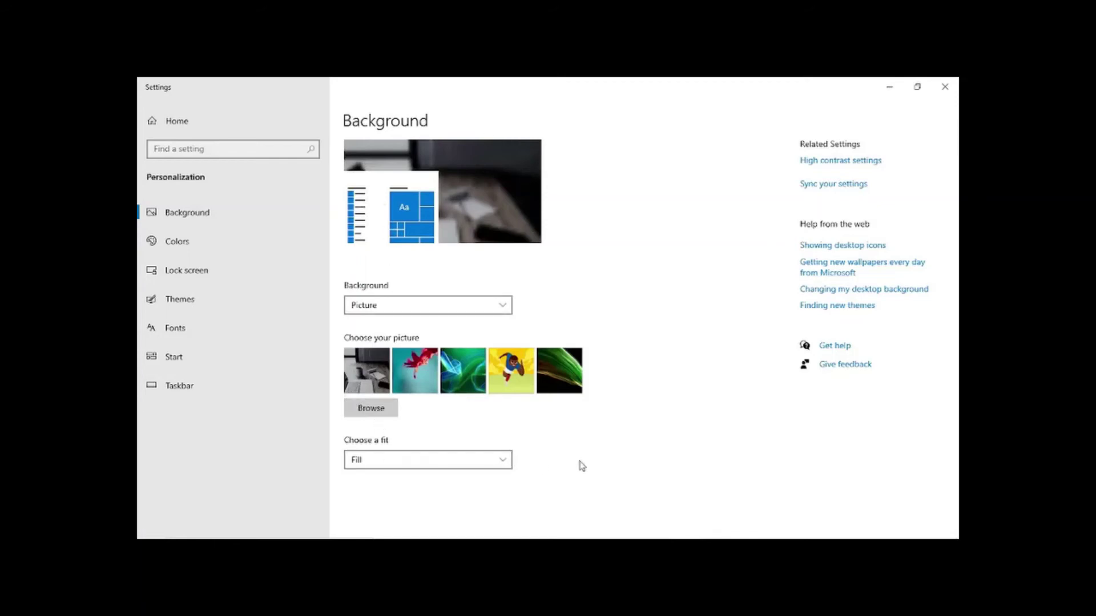
# Try the Fit, Stretch, Tile, Center and Span options in turn as the background picture's fit
pyautogui.click(505, 461)
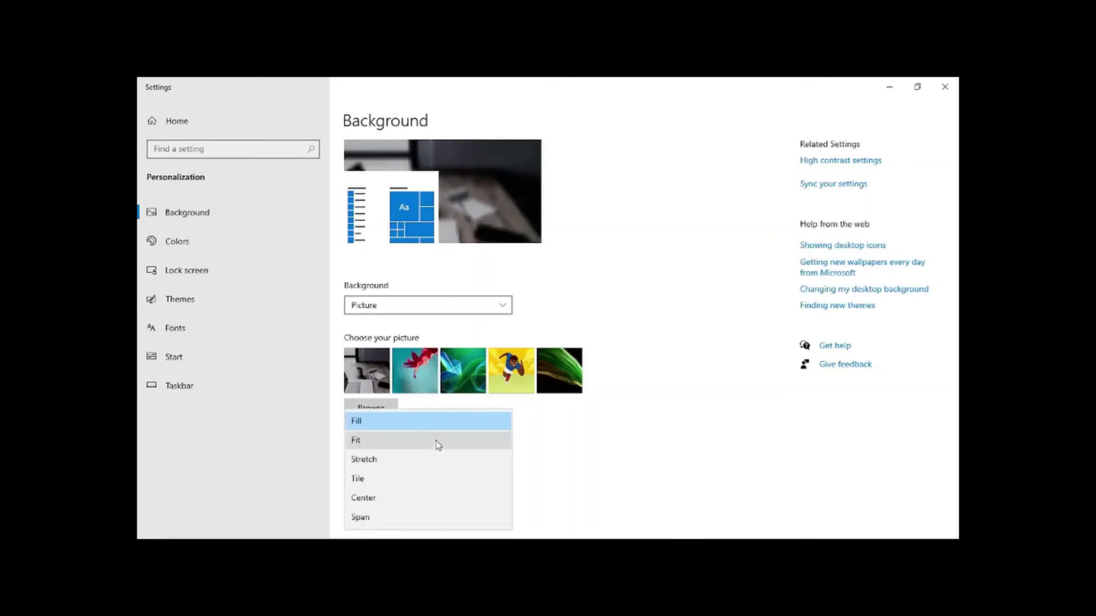
pyautogui.click(438, 447)
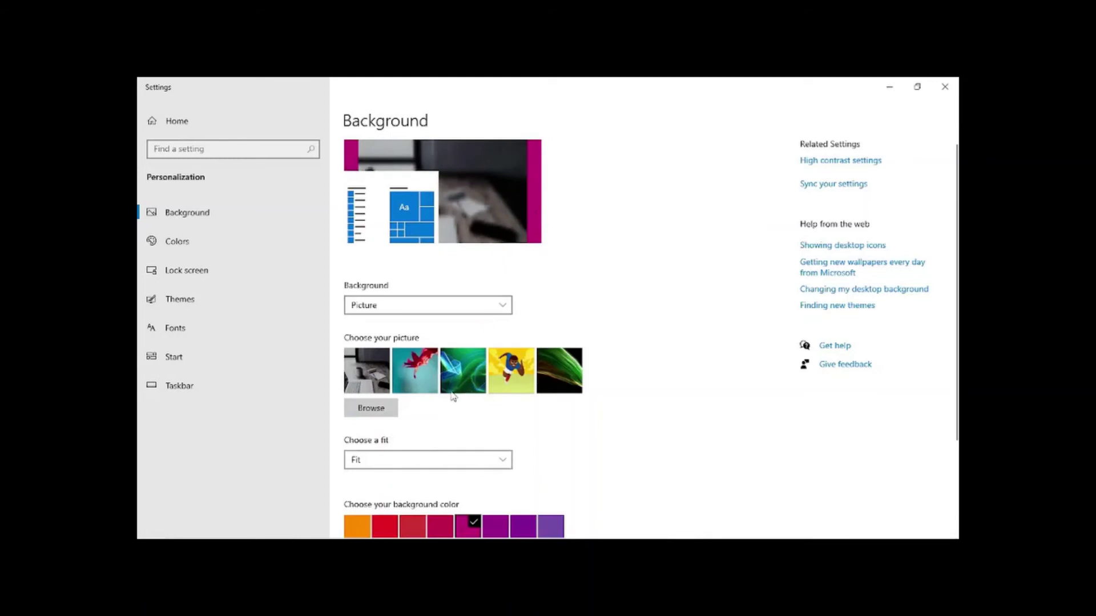
pyautogui.click(427, 463)
pyautogui.click(418, 463)
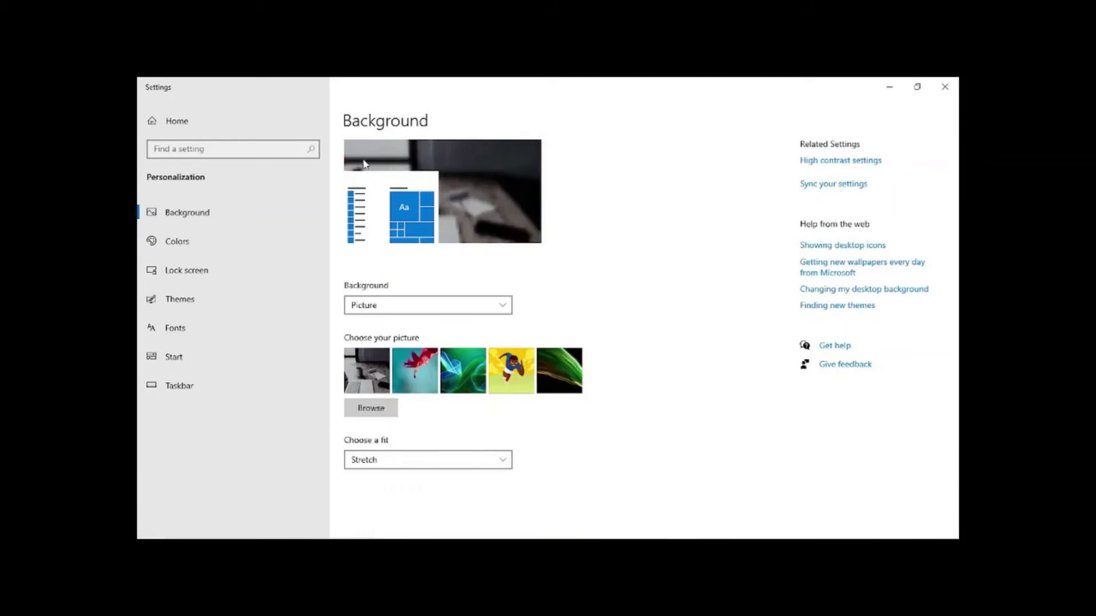
pyautogui.click(388, 463)
pyautogui.click(400, 484)
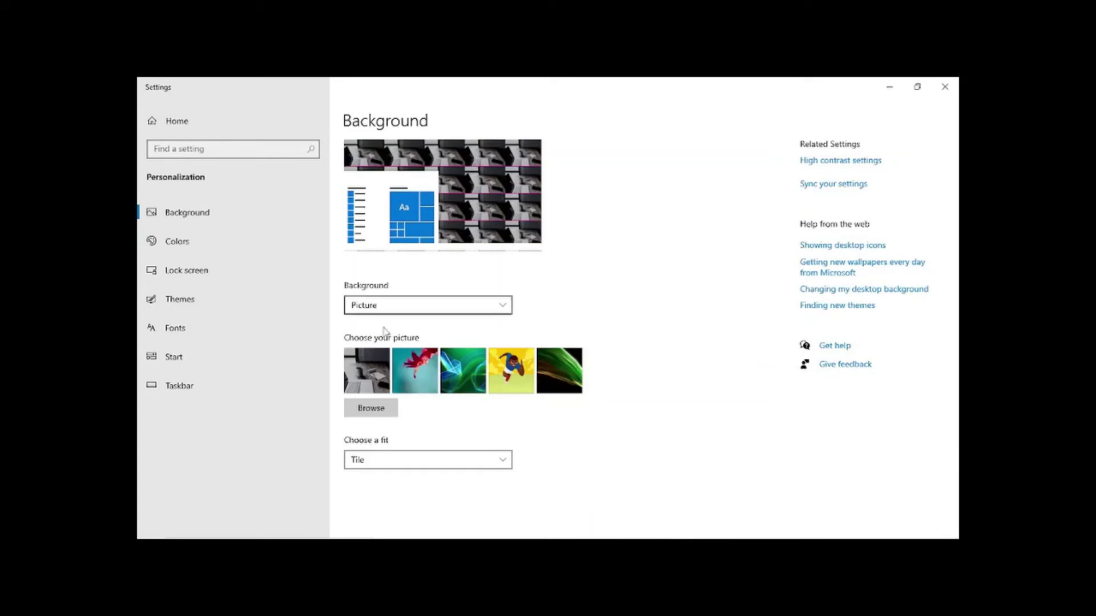
pyautogui.click(397, 463)
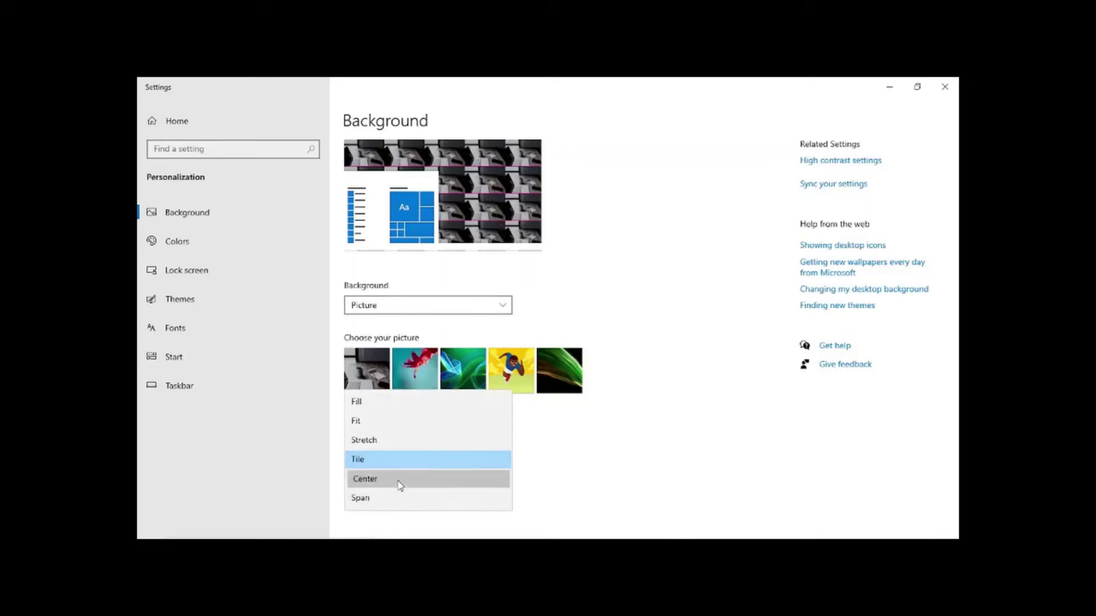
pyautogui.click(398, 480)
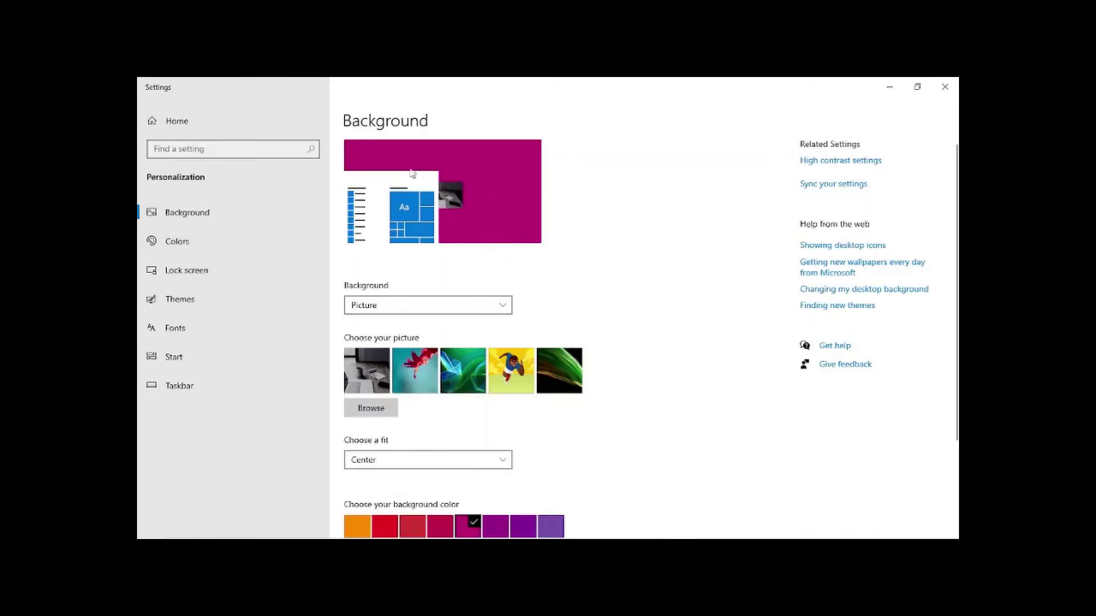
pyautogui.click(407, 462)
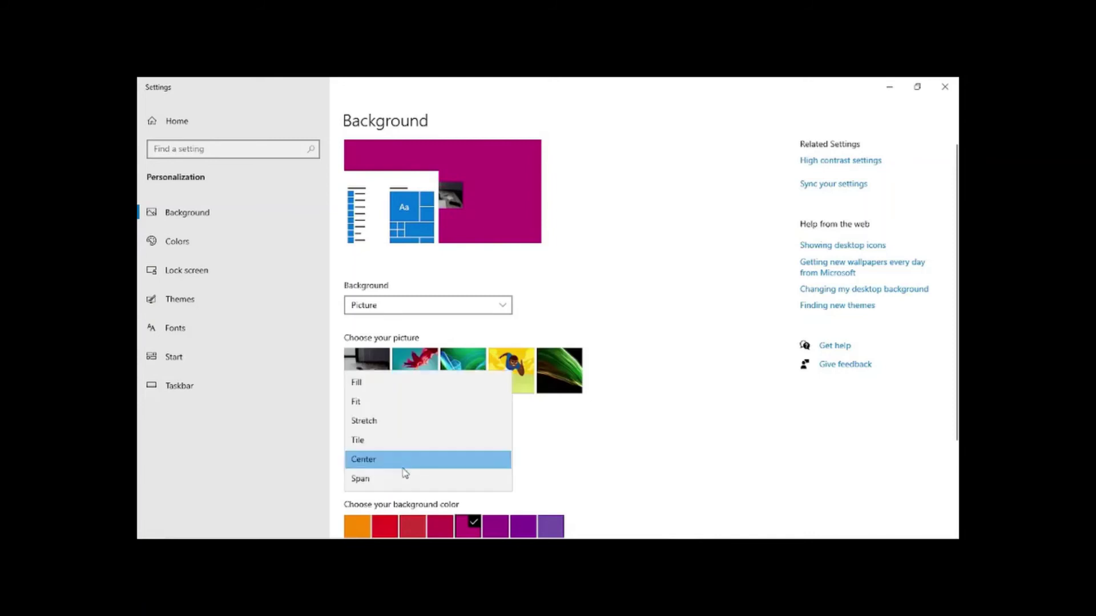
pyautogui.click(393, 480)
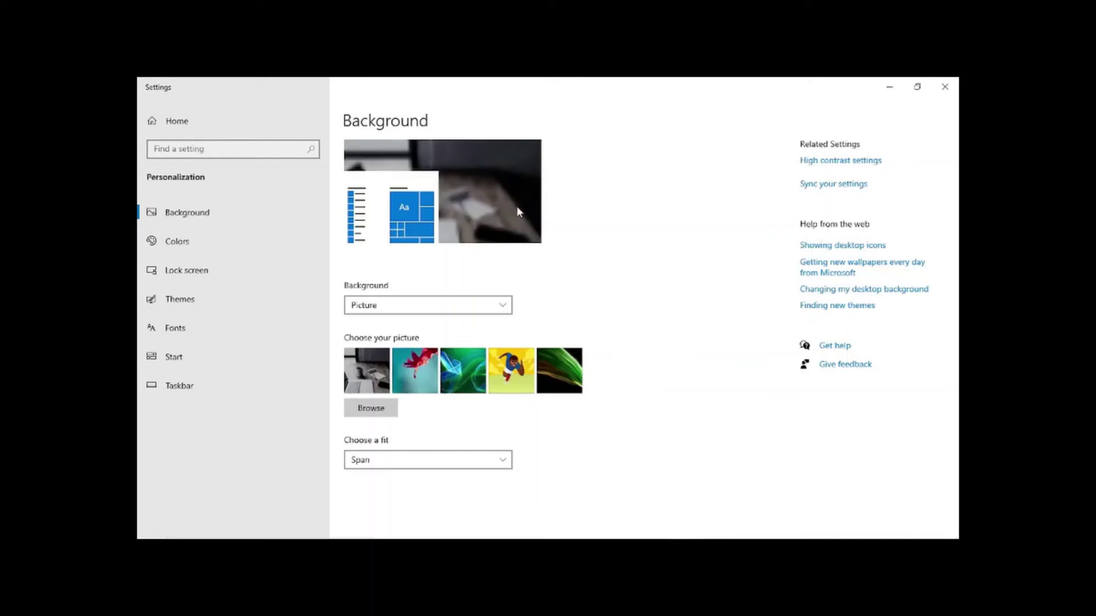
# Choose the yellow cartoon runner picture as the background and set its fit to Stretch
pyautogui.click(512, 371)
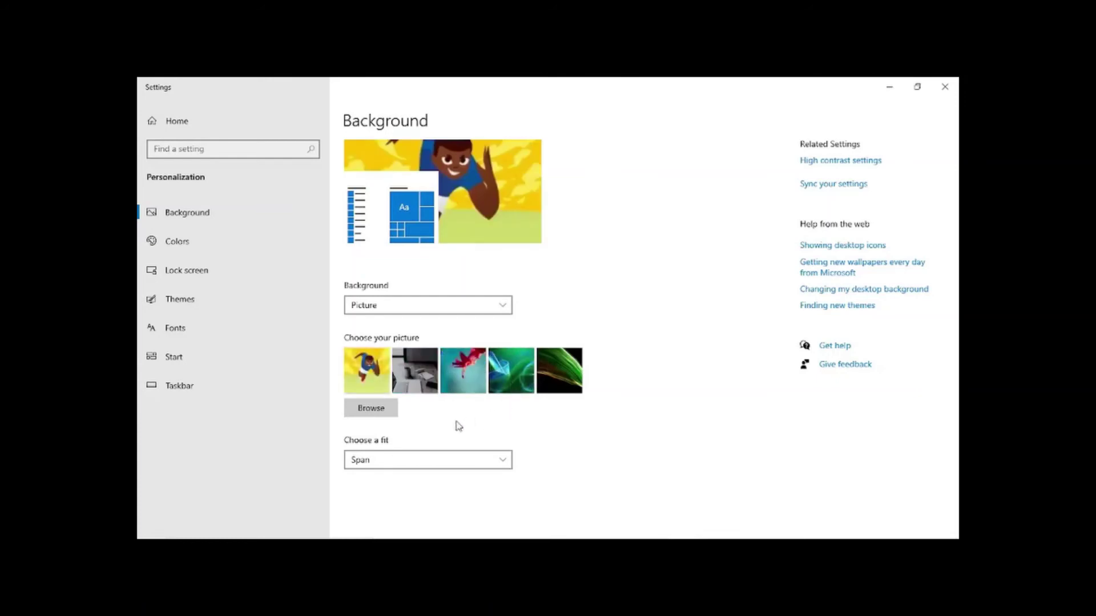
pyautogui.click(410, 462)
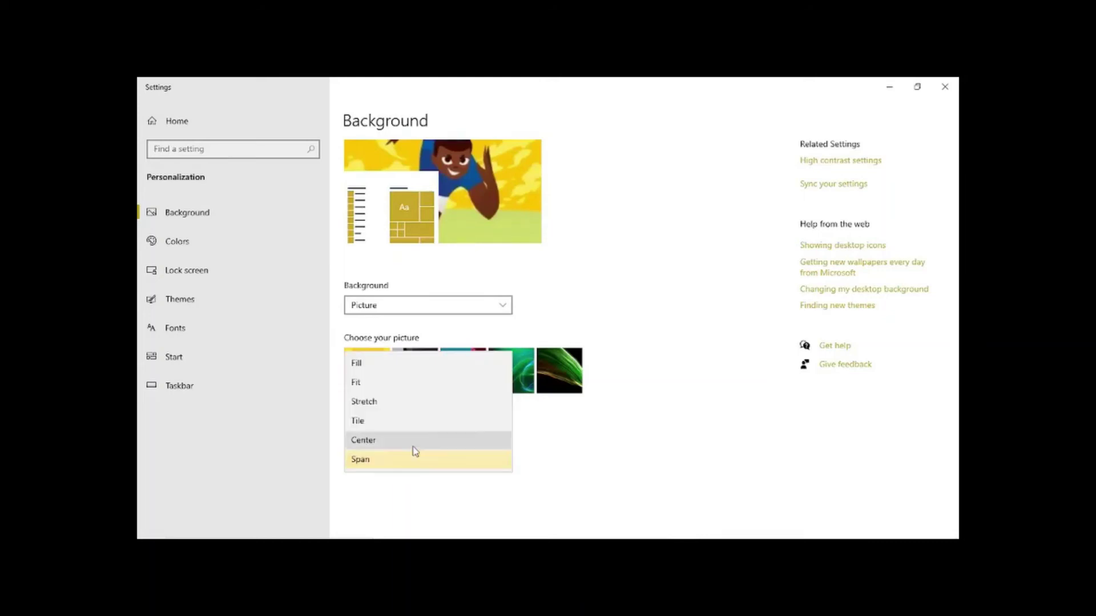
pyautogui.click(433, 401)
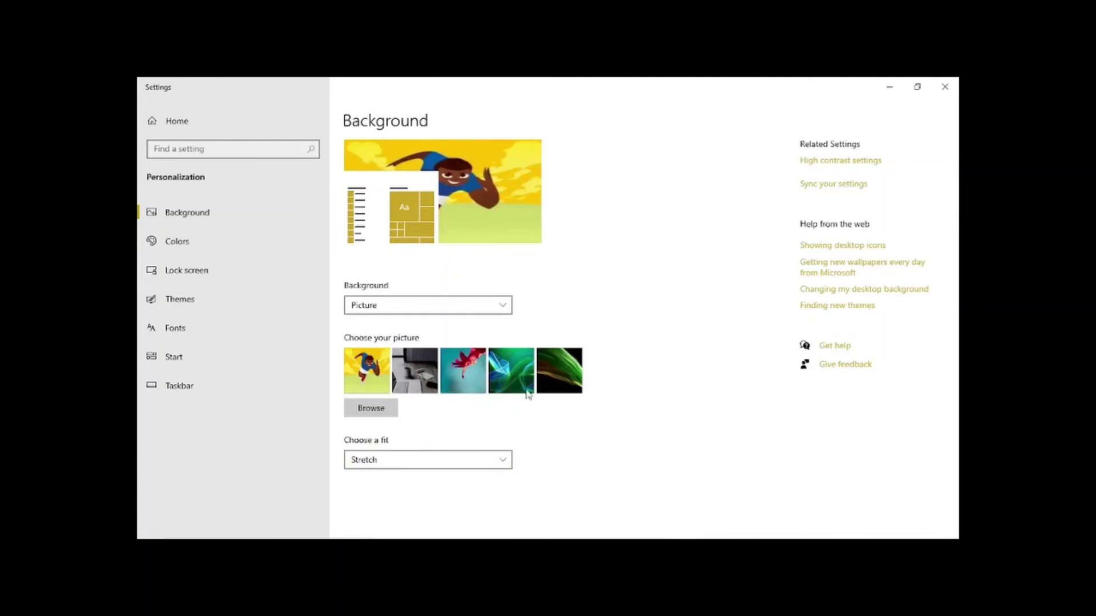
# Minimize Settings and refresh the desktop several times to examine the stretched runner background
pyautogui.click(889, 86)
pyautogui.rightClick(559, 306)
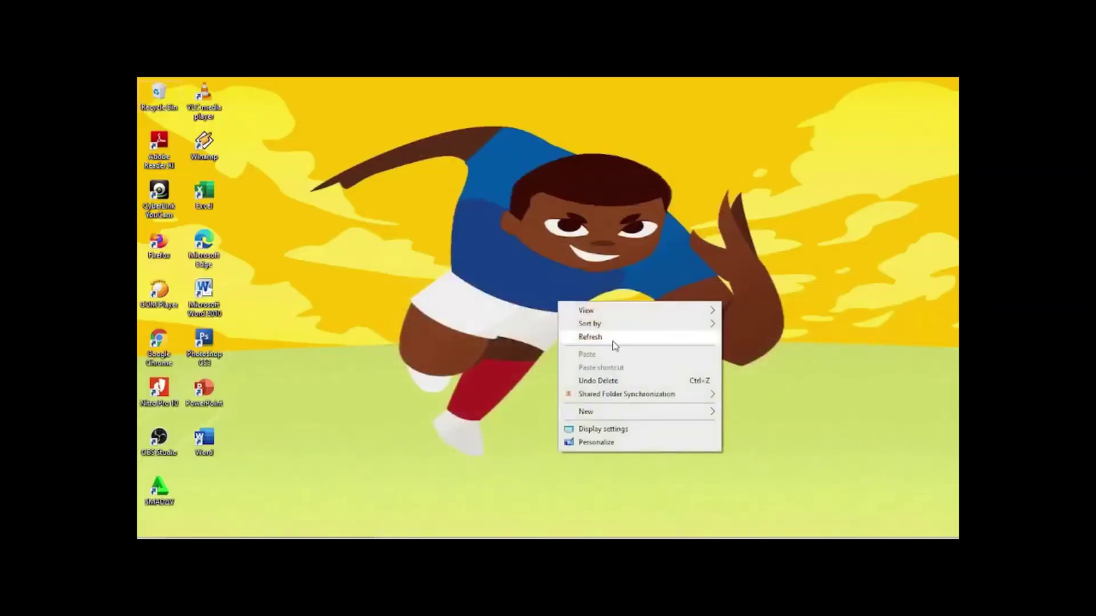
pyautogui.click(607, 338)
pyautogui.rightClick(559, 304)
pyautogui.click(587, 338)
pyautogui.rightClick(531, 297)
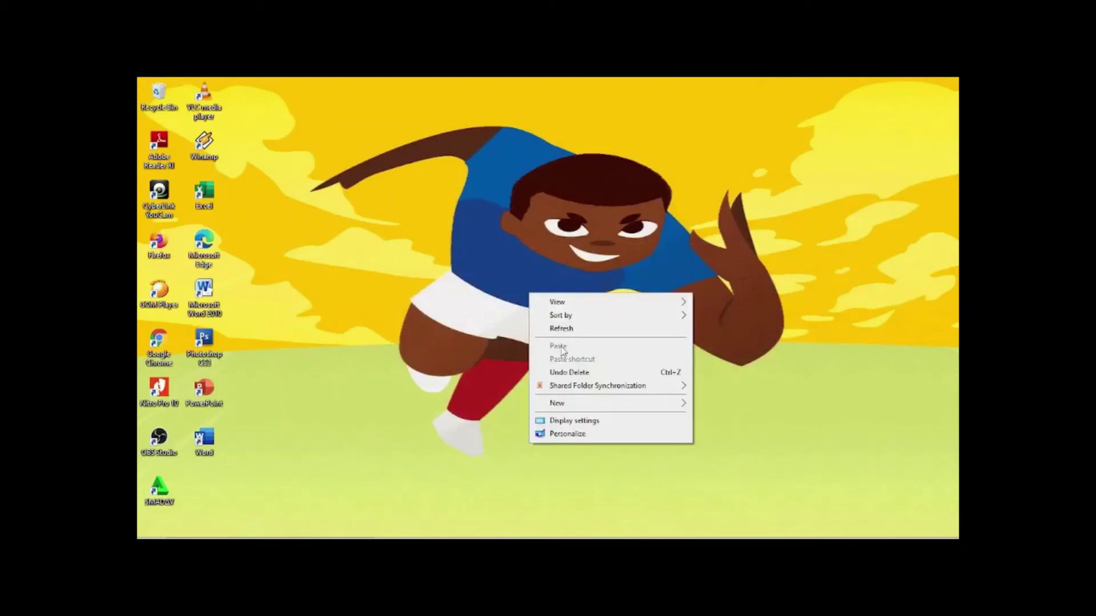
pyautogui.rightClick(491, 301)
pyautogui.click(552, 338)
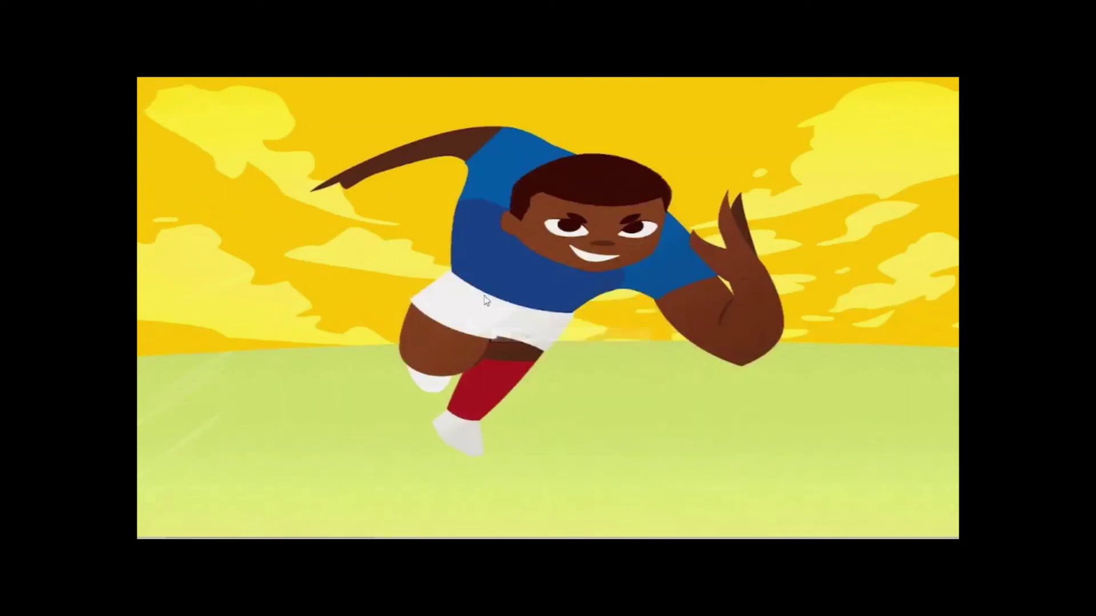
pyautogui.rightClick(491, 301)
pyautogui.click(536, 337)
# Restore the Settings window and choose the laptop-on-desk picture as the desktop background
pyautogui.moveTo(377, 536)
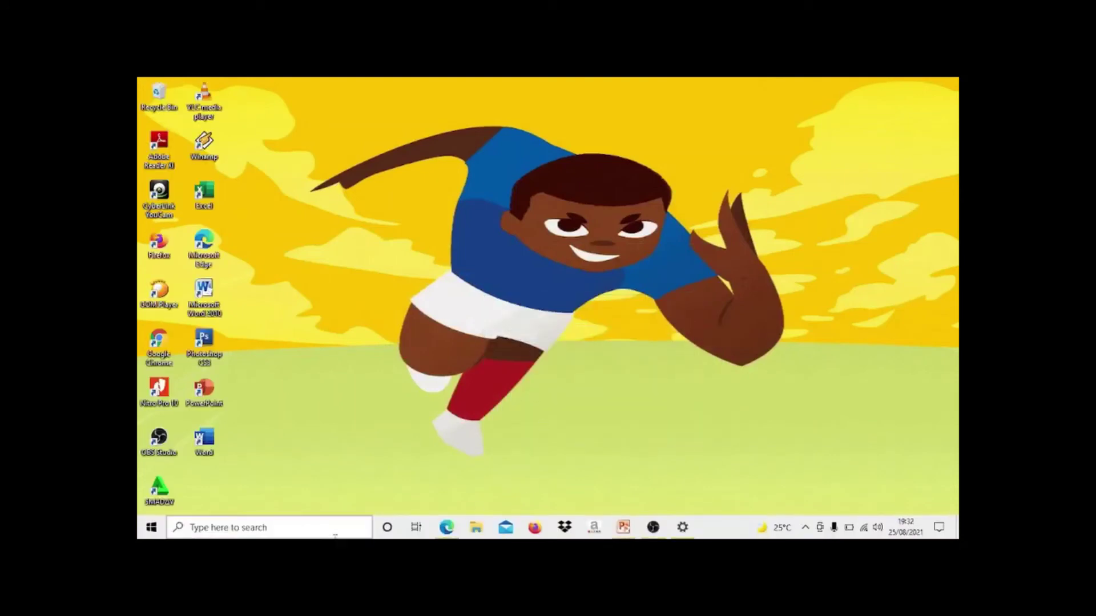
pyautogui.click(690, 529)
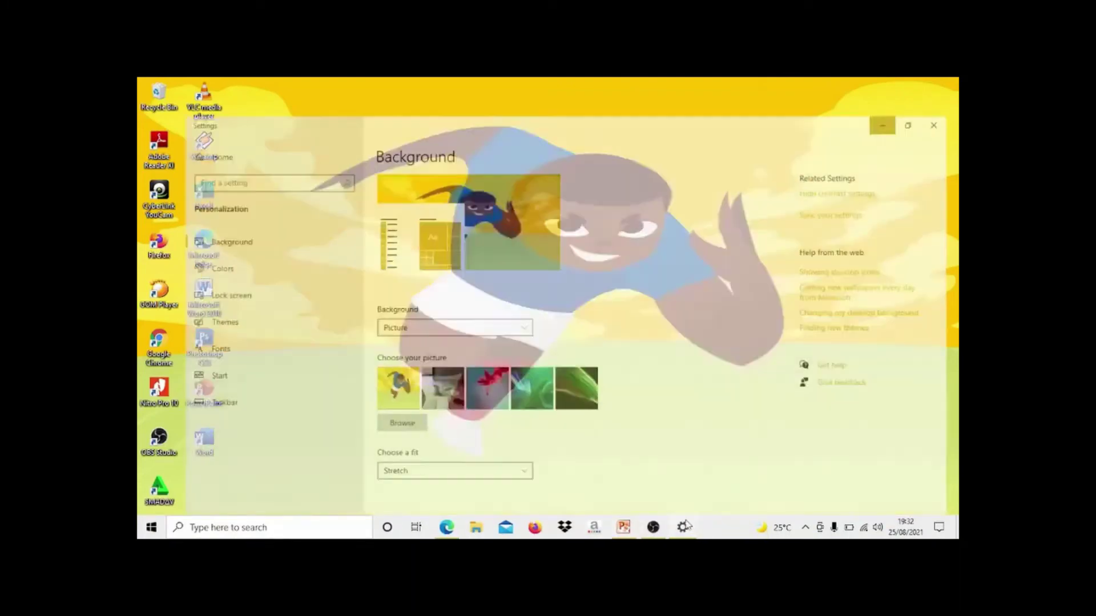
pyautogui.click(419, 373)
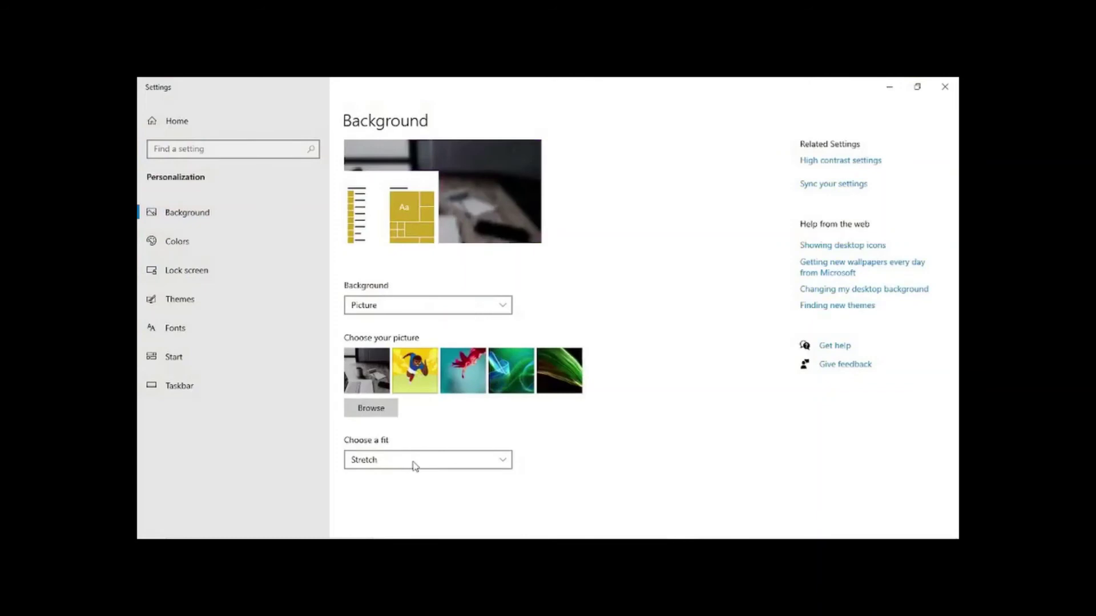
# Minimize Settings and refresh the desktop three times to examine the laptop-on-desk background
pyautogui.click(889, 86)
pyautogui.rightClick(528, 251)
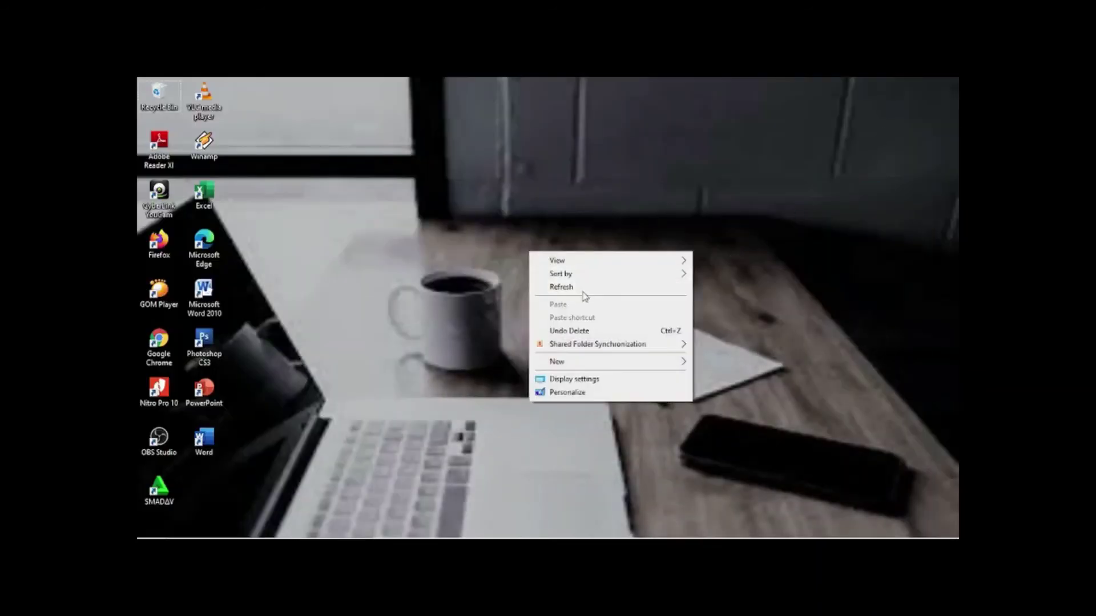
pyautogui.click(582, 291)
pyautogui.rightClick(501, 238)
pyautogui.click(528, 275)
pyautogui.rightClick(484, 224)
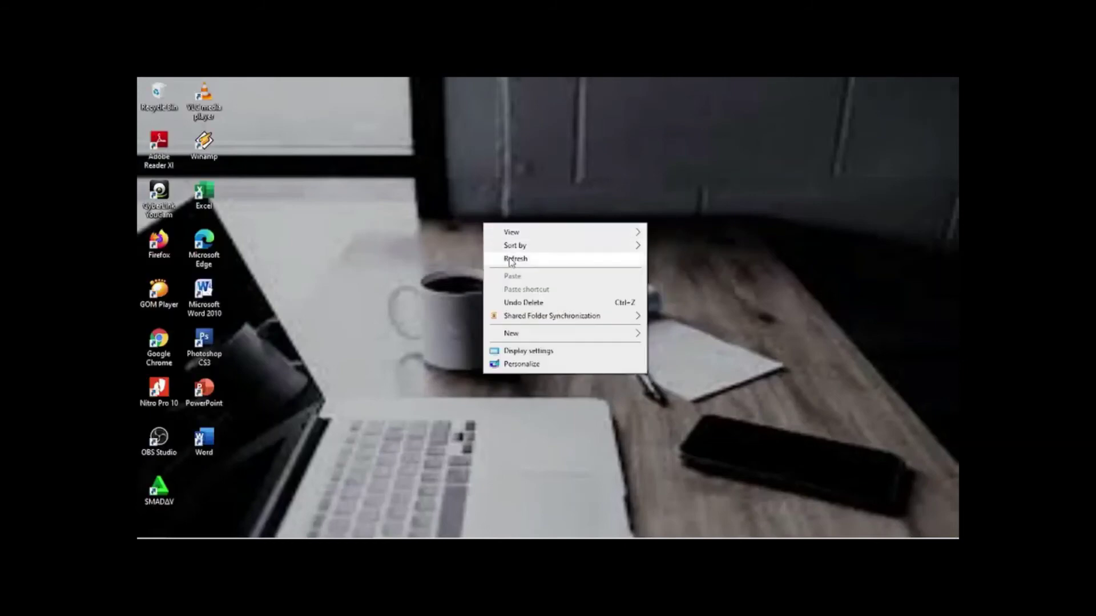
pyautogui.click(510, 259)
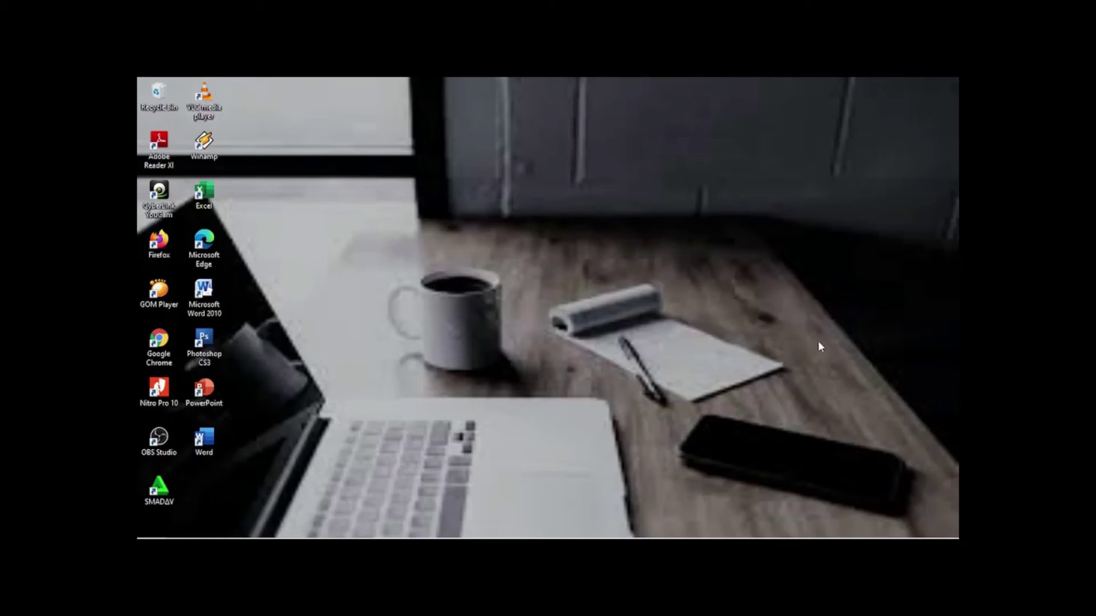
# Open the Personalization settings from the empty desktop area and go to the Colors page
pyautogui.rightClick(508, 297)
pyautogui.click(545, 440)
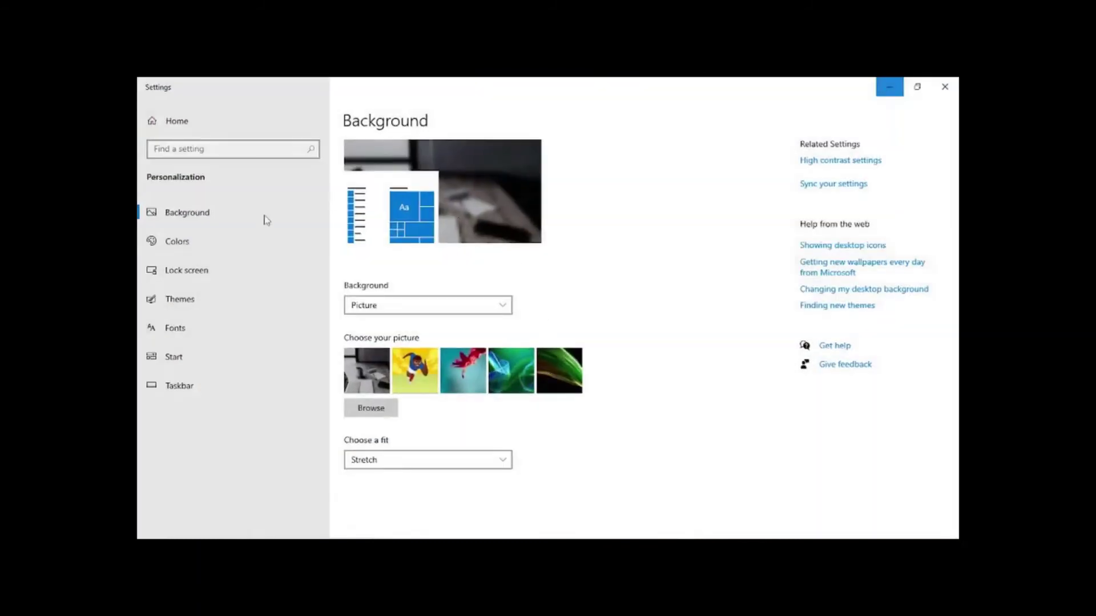
pyautogui.click(191, 243)
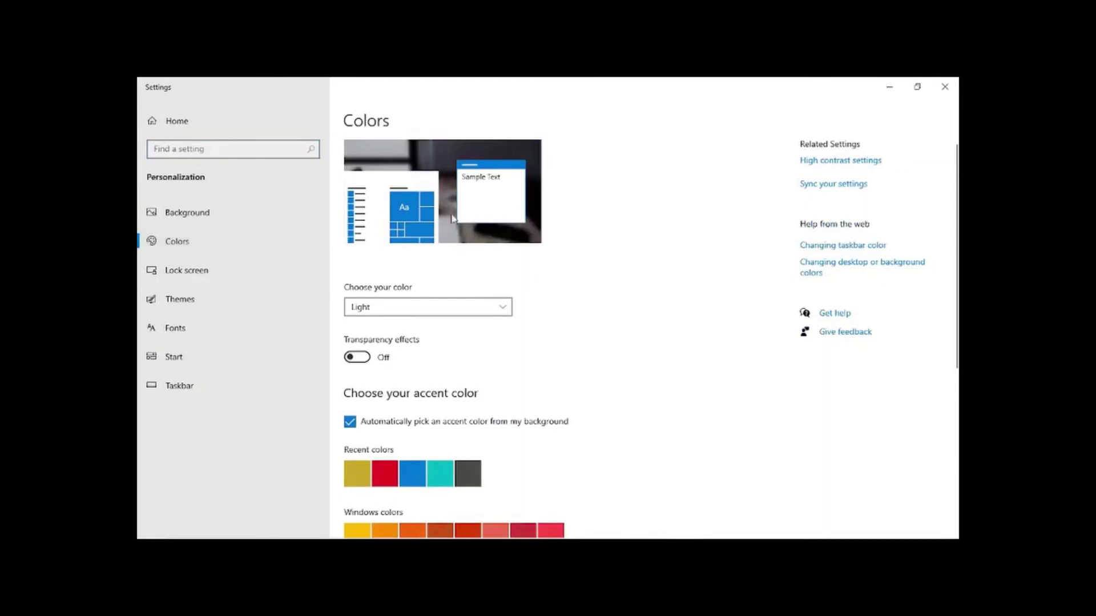
# Try the Dark color mode and switch to Custom with Light as both the default Windows mode and default app mode
pyautogui.click(438, 310)
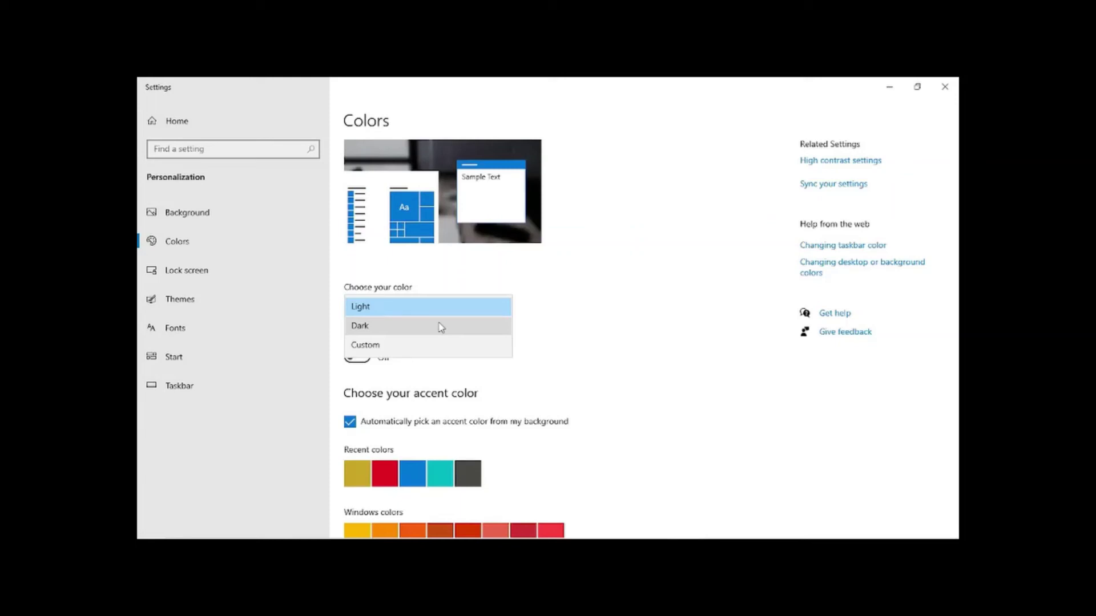
pyautogui.click(441, 327)
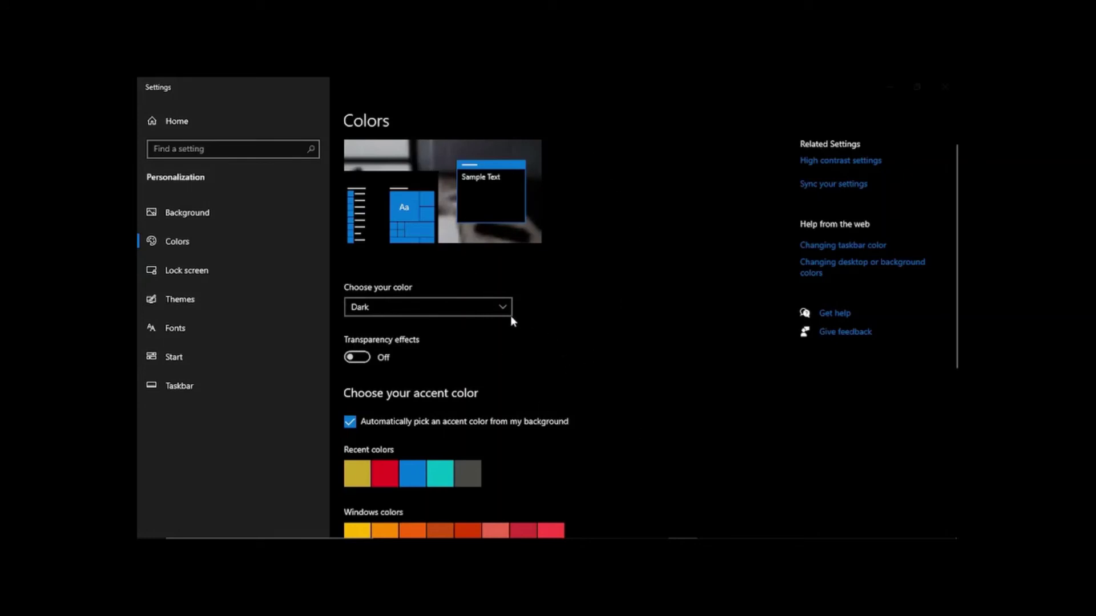
pyautogui.click(496, 306)
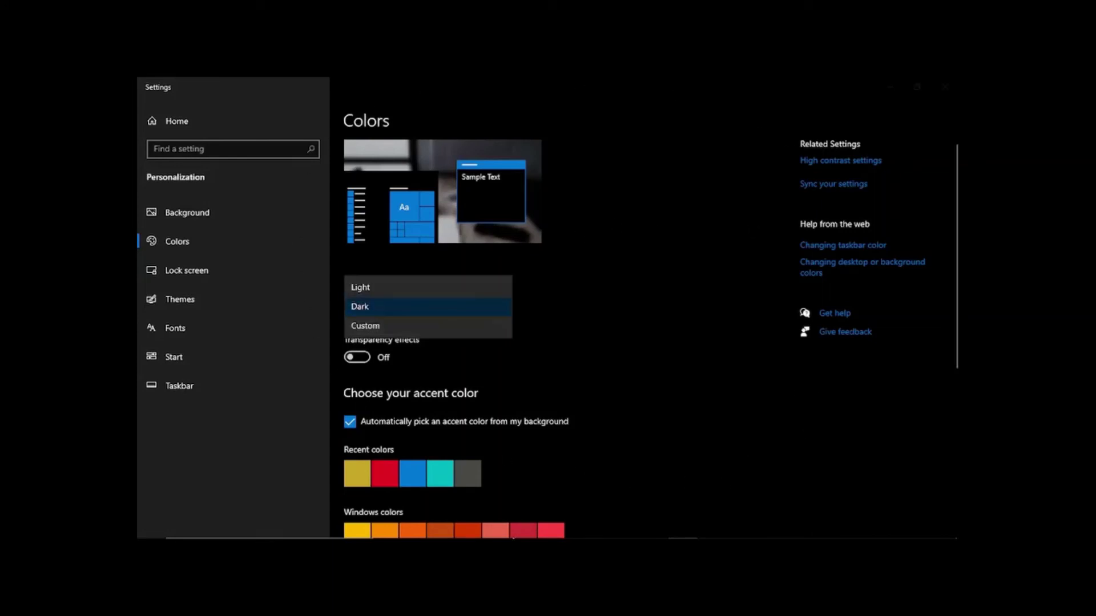
pyautogui.click(441, 326)
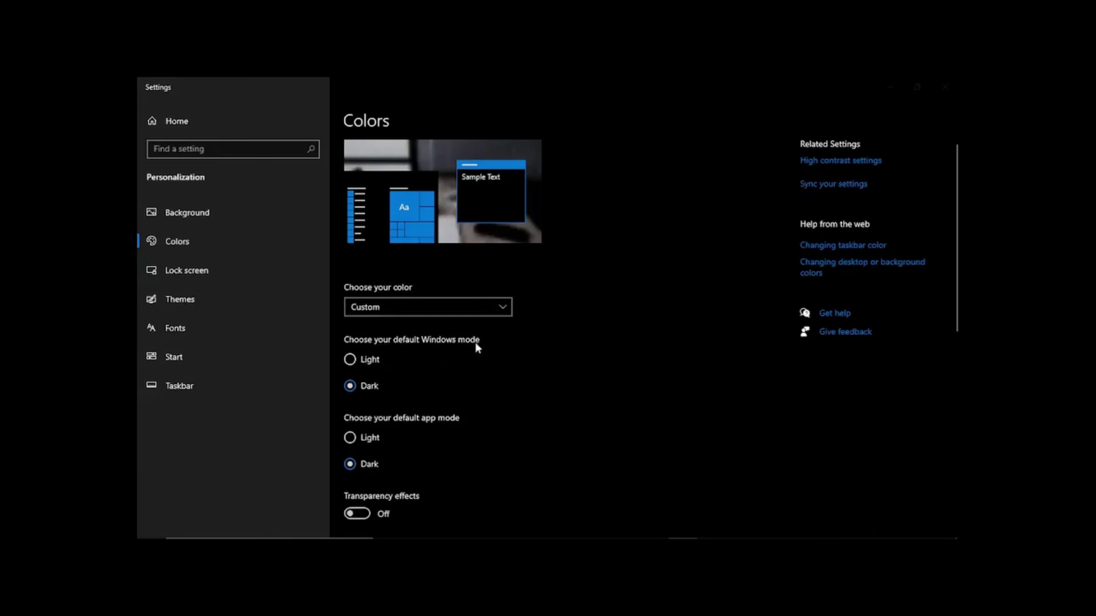
pyautogui.click(378, 362)
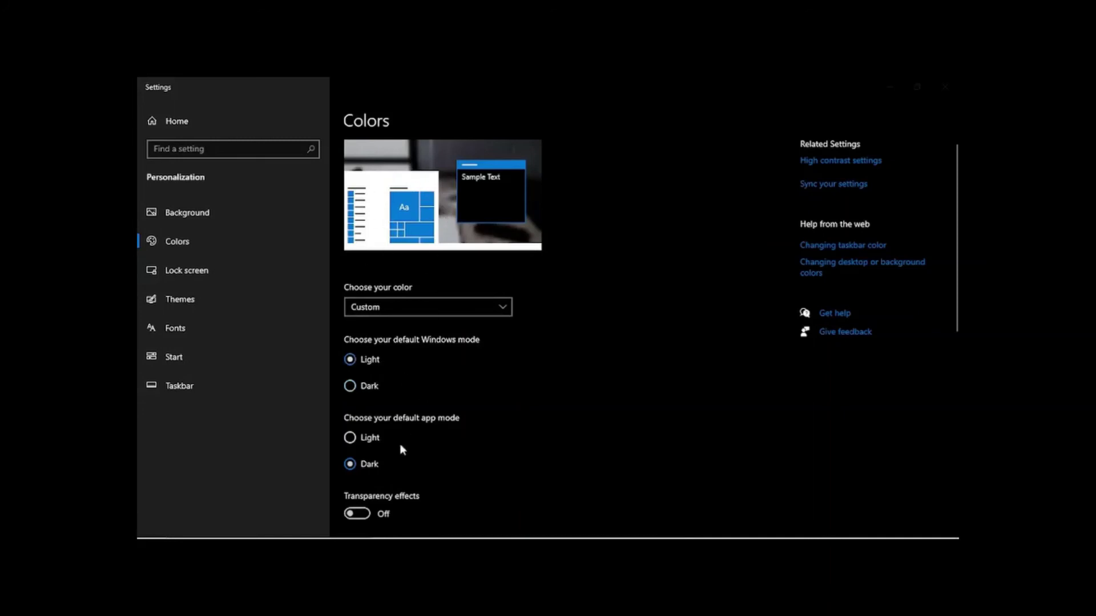
pyautogui.click(368, 438)
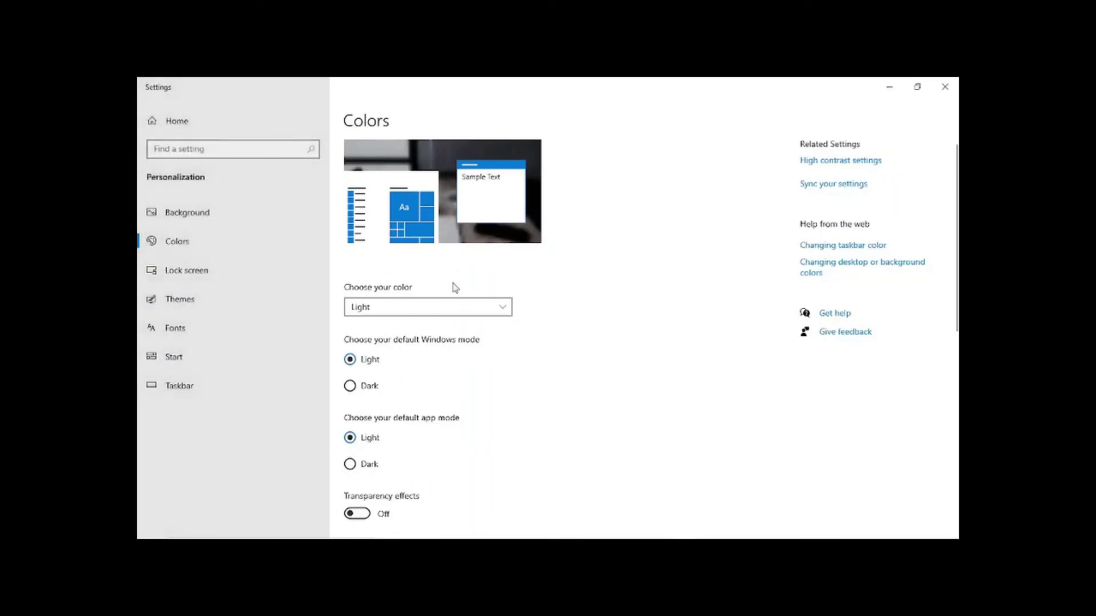
pyautogui.click(463, 308)
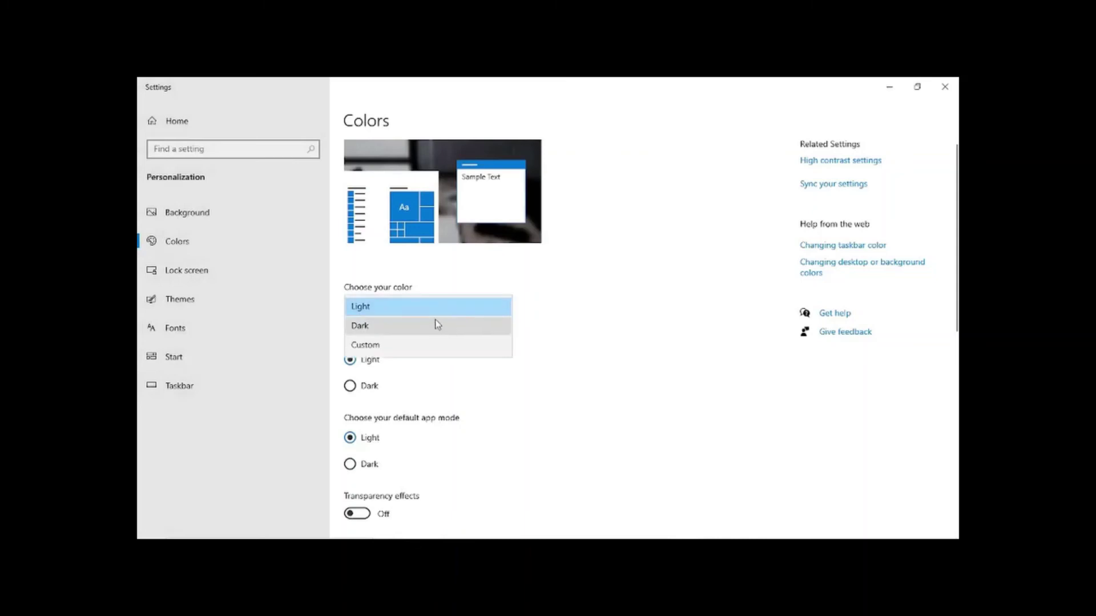
pyautogui.click(457, 302)
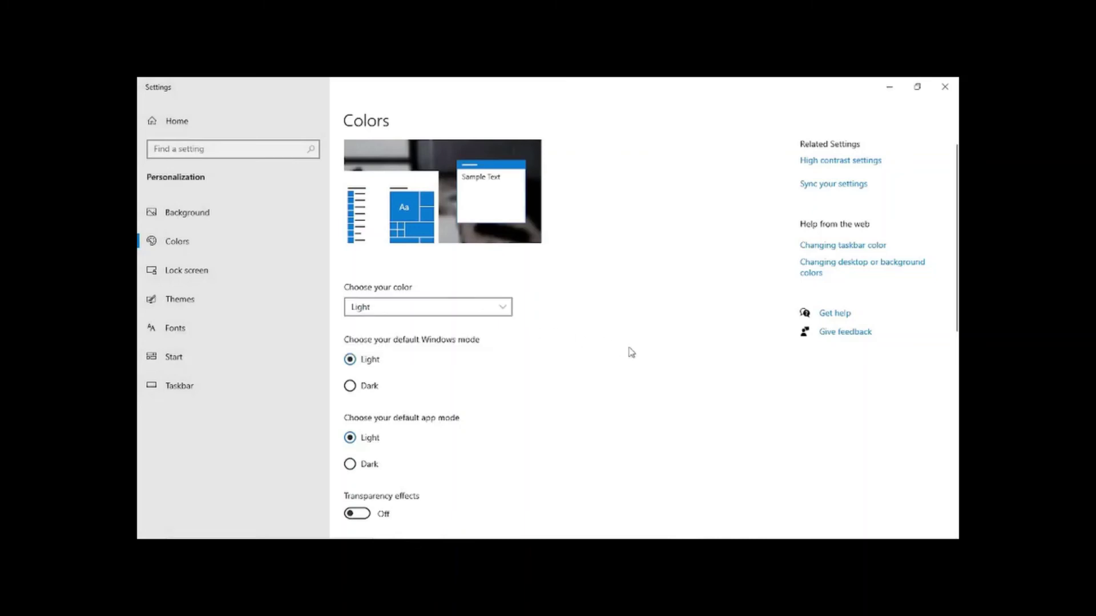
pyautogui.click(467, 311)
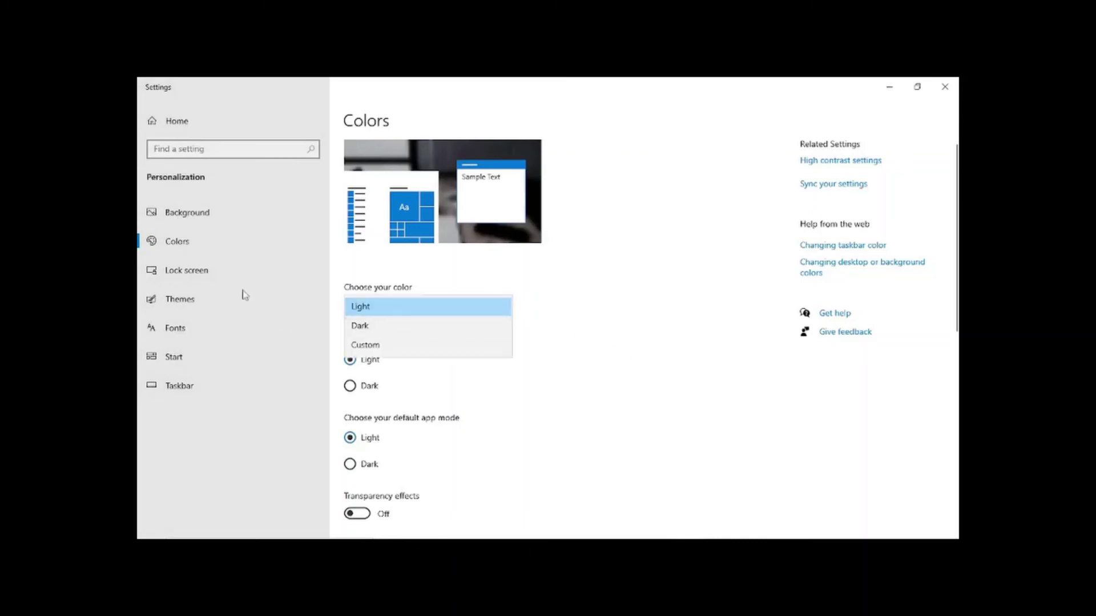
pyautogui.click(187, 270)
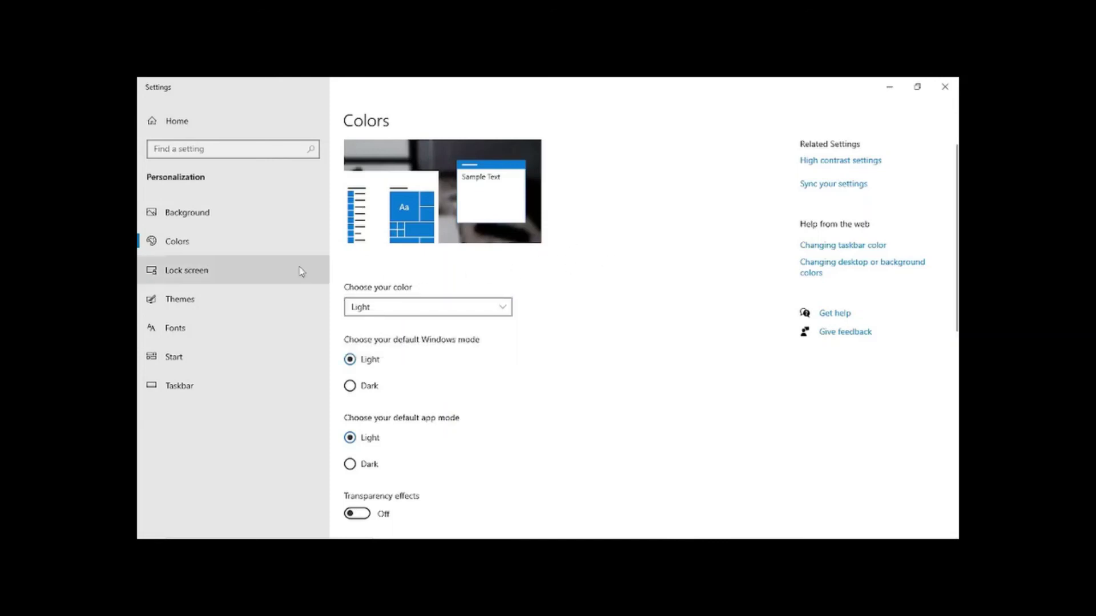
# Open the Lock screen page and look through its preview, background, app status and sign-in options
pyautogui.click(233, 279)
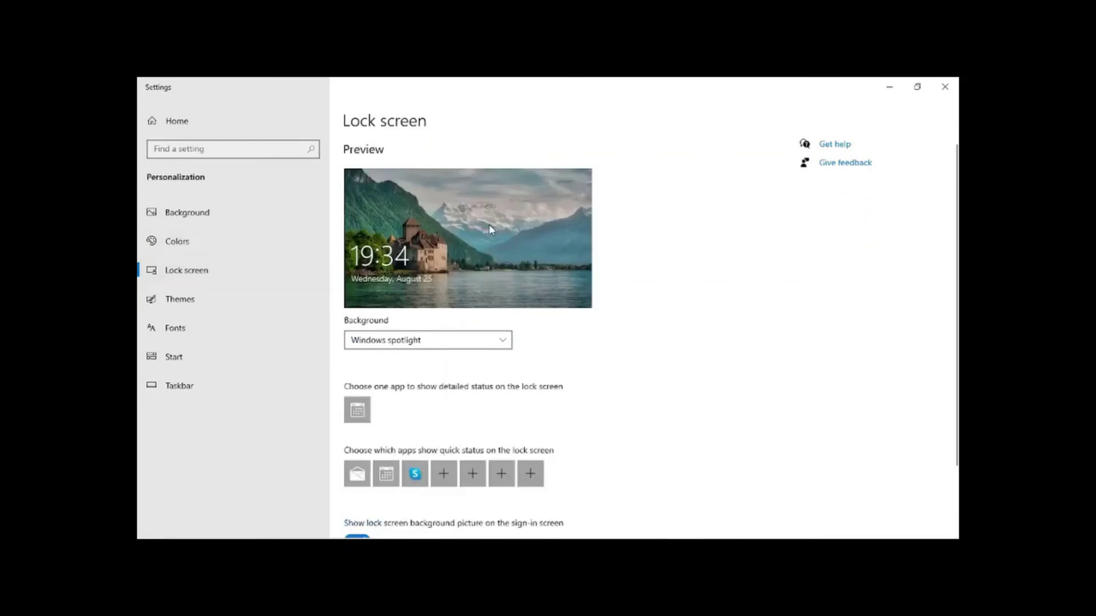
pyautogui.scroll(-2, 599, 342)
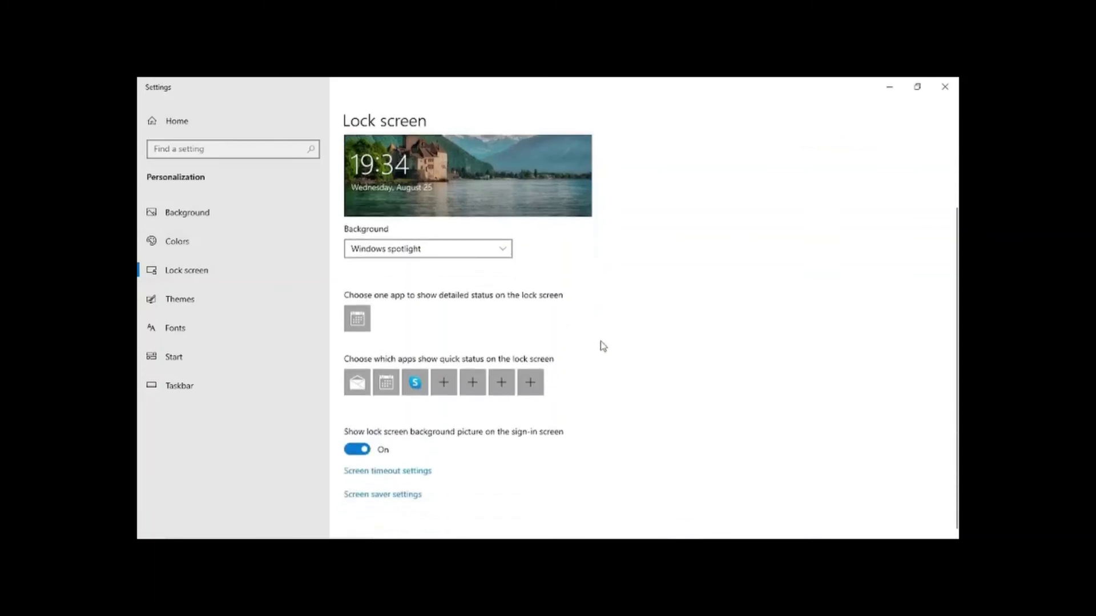
pyautogui.scroll(2, 588, 360)
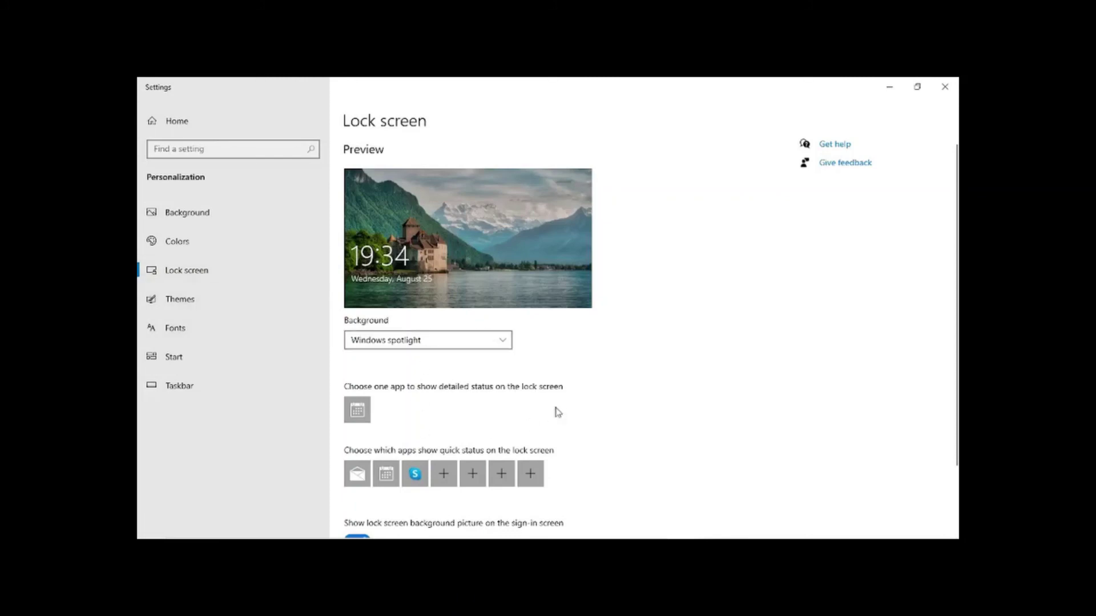
pyautogui.scroll(-2, 563, 409)
pyautogui.scroll(2, 367, 329)
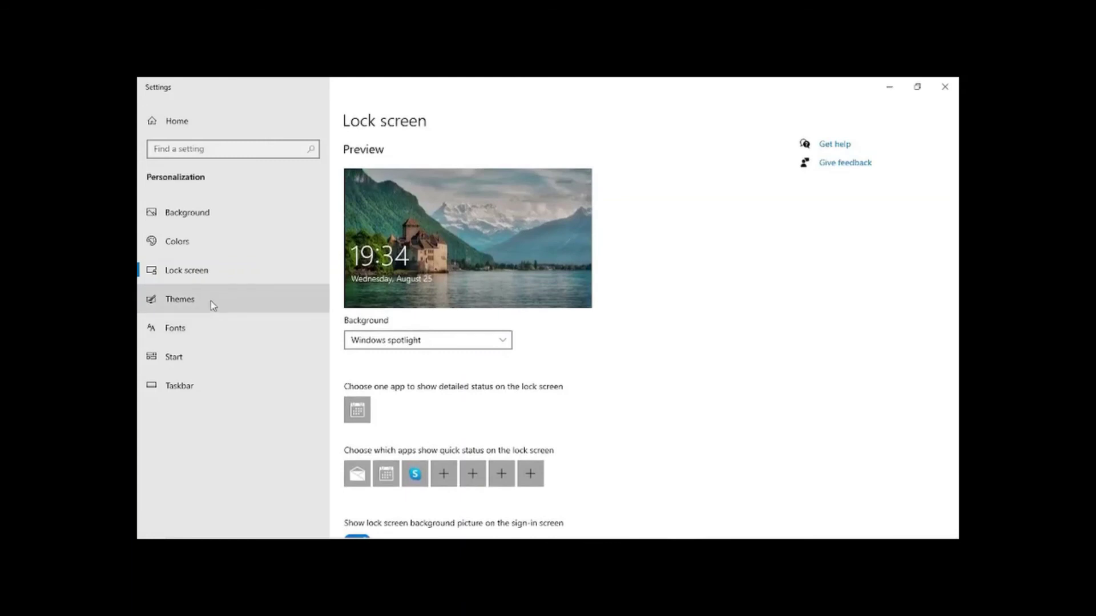
# Set the lock screen background to Picture and look over the available pictures
pyautogui.click(466, 343)
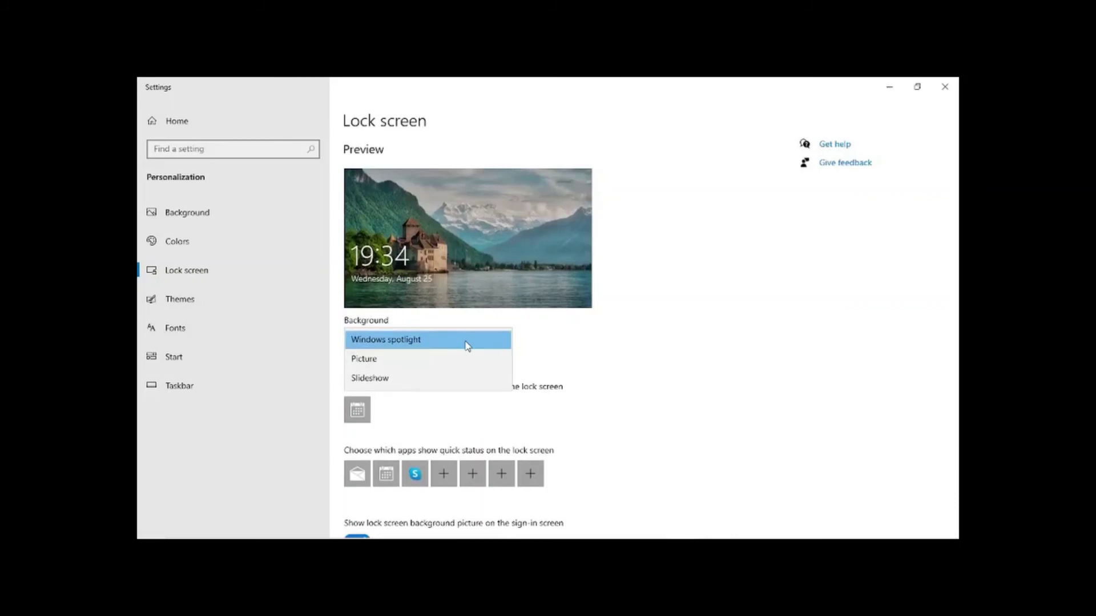
pyautogui.click(443, 359)
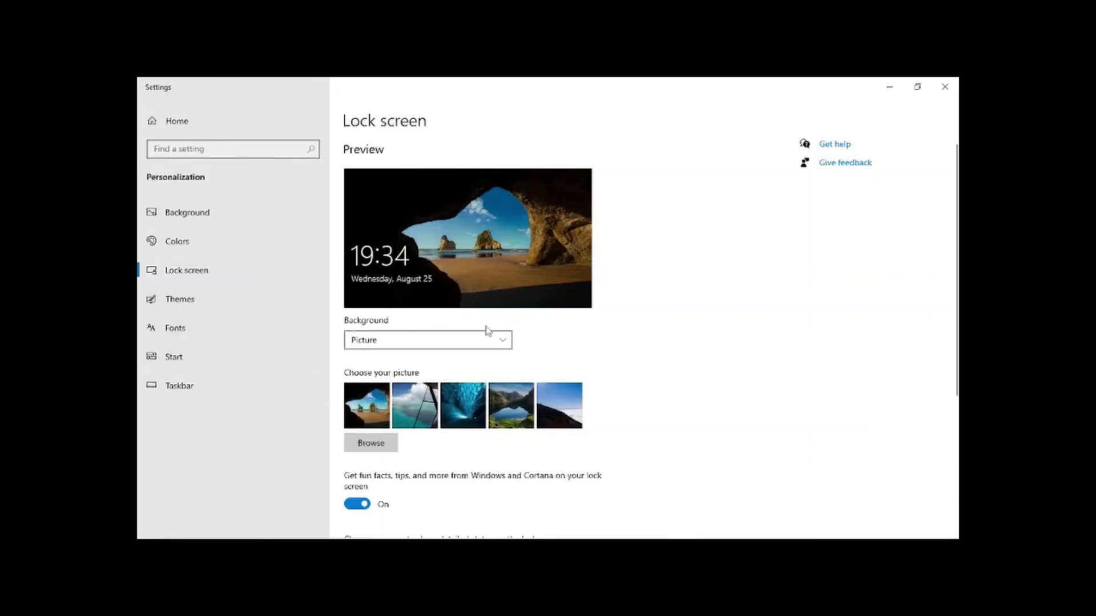
pyautogui.scroll(-5, 519, 384)
pyautogui.click(254, 266)
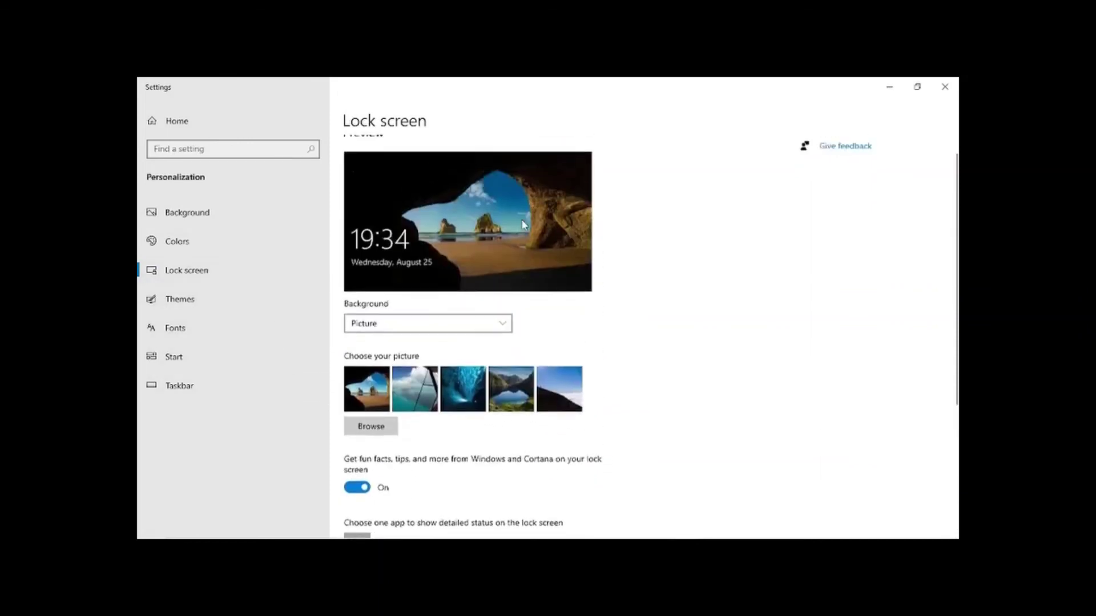
# Set the lock screen background to Slideshow
pyautogui.click(368, 341)
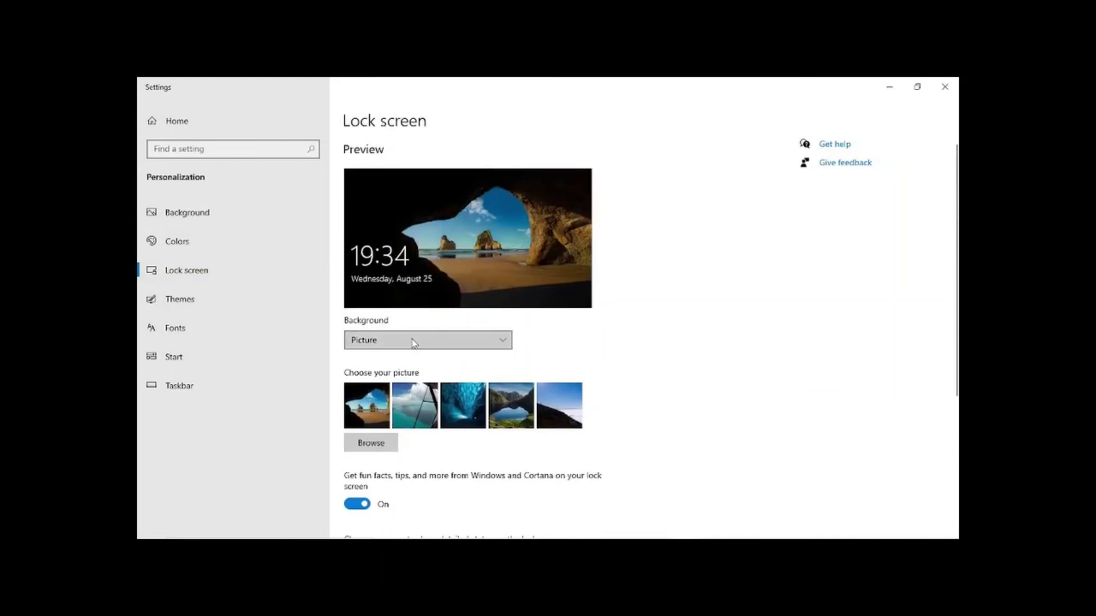
pyautogui.click(412, 360)
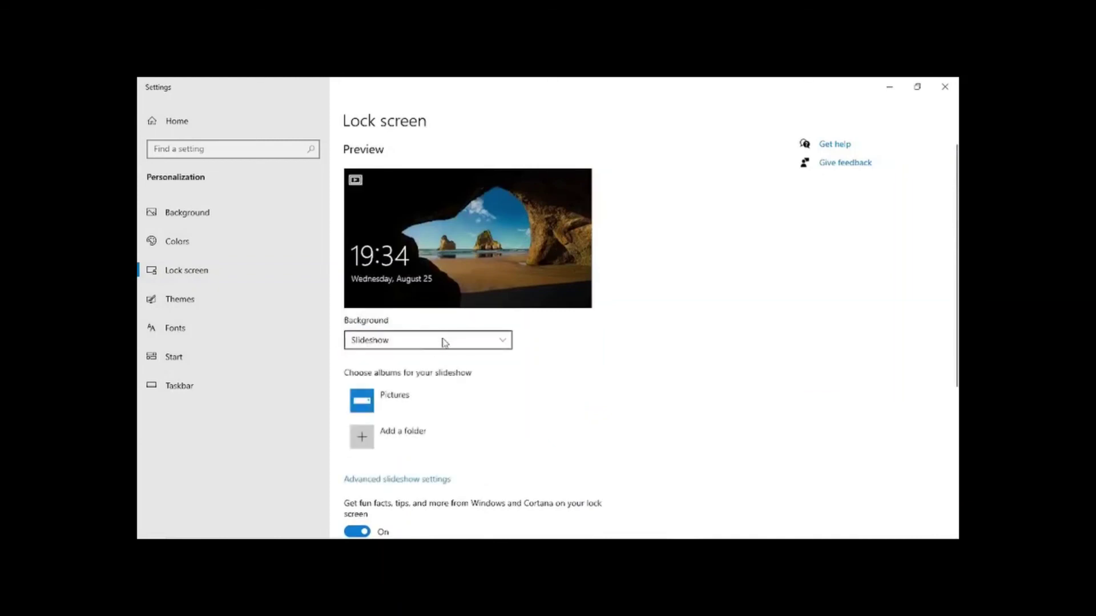
pyautogui.click(442, 340)
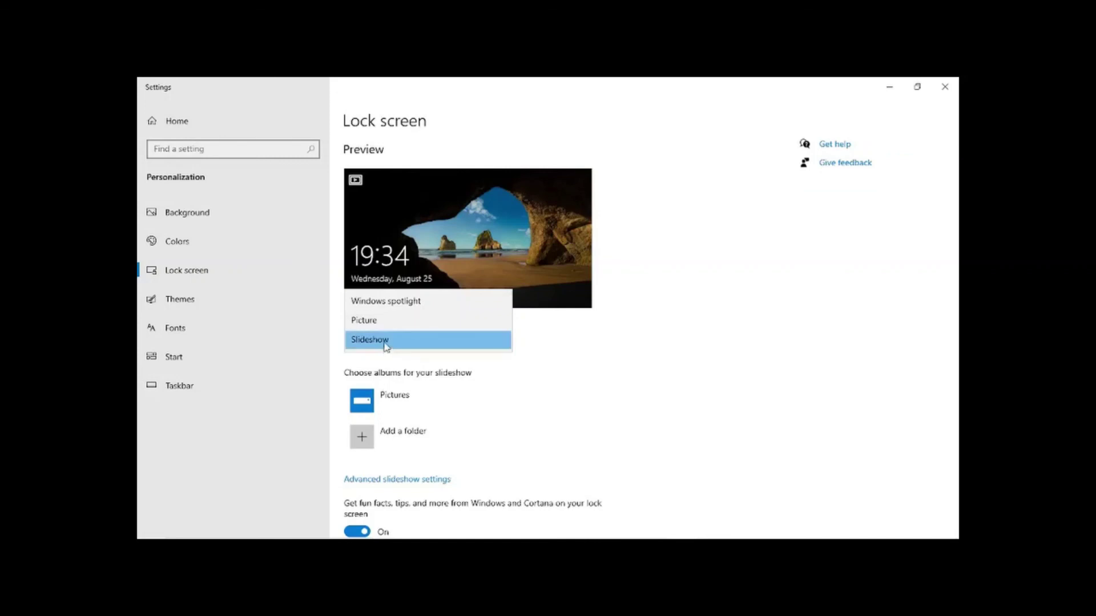
pyautogui.click(184, 335)
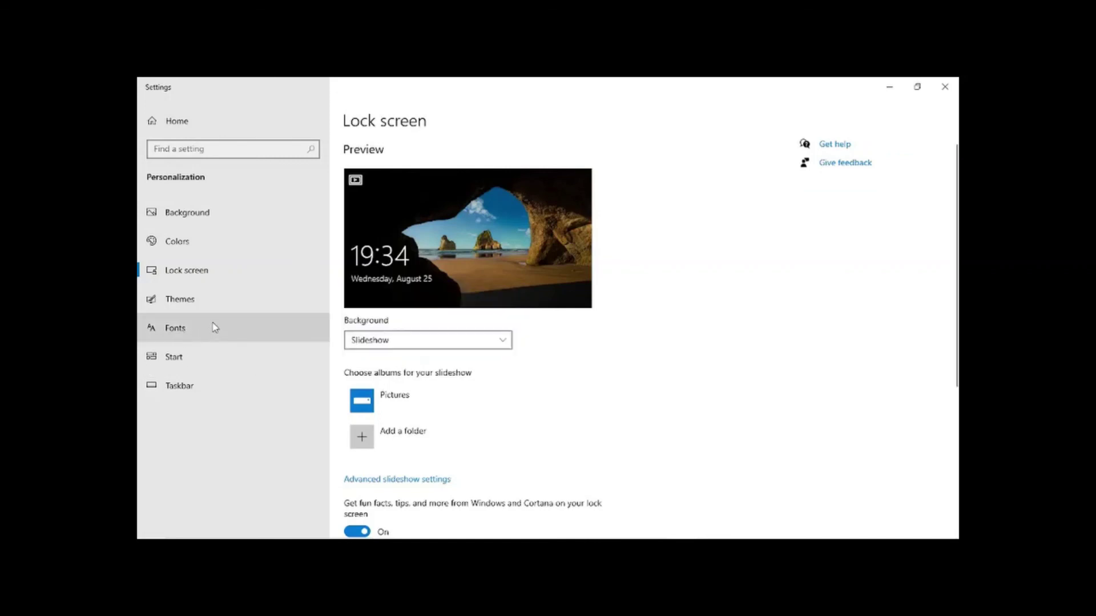
# View the Fonts and Start pages of Personalization and go to the Taskbar page
pyautogui.click(187, 332)
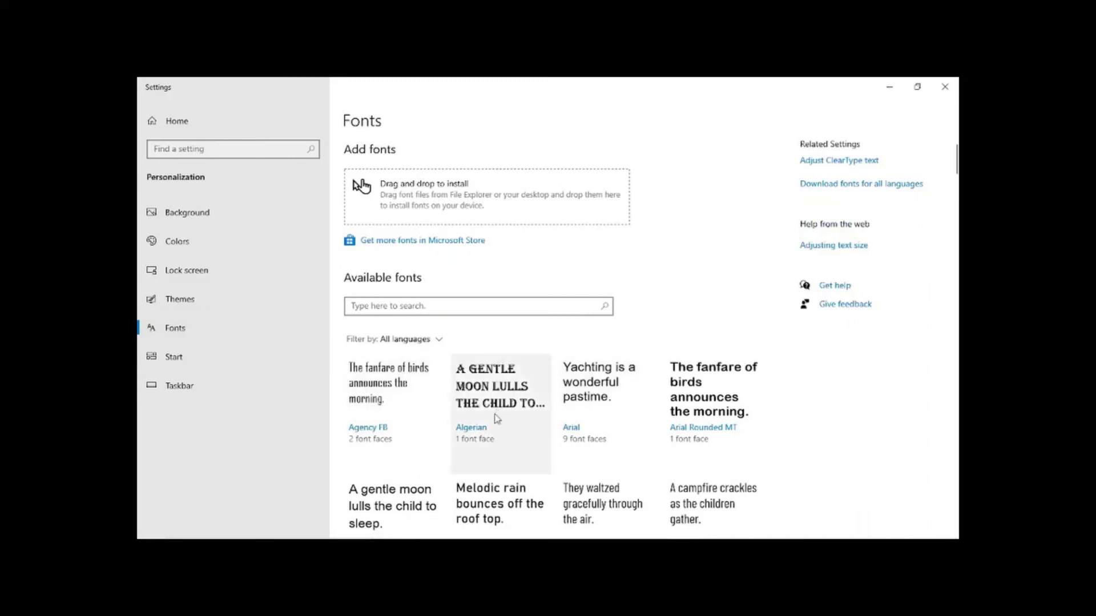
pyautogui.click(215, 360)
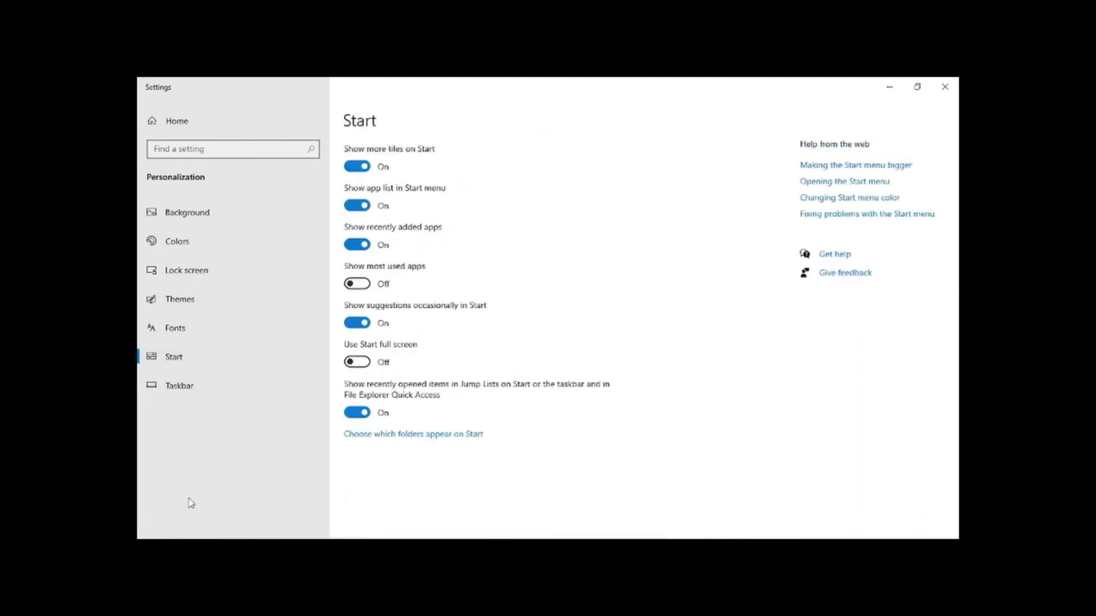
pyautogui.click(194, 393)
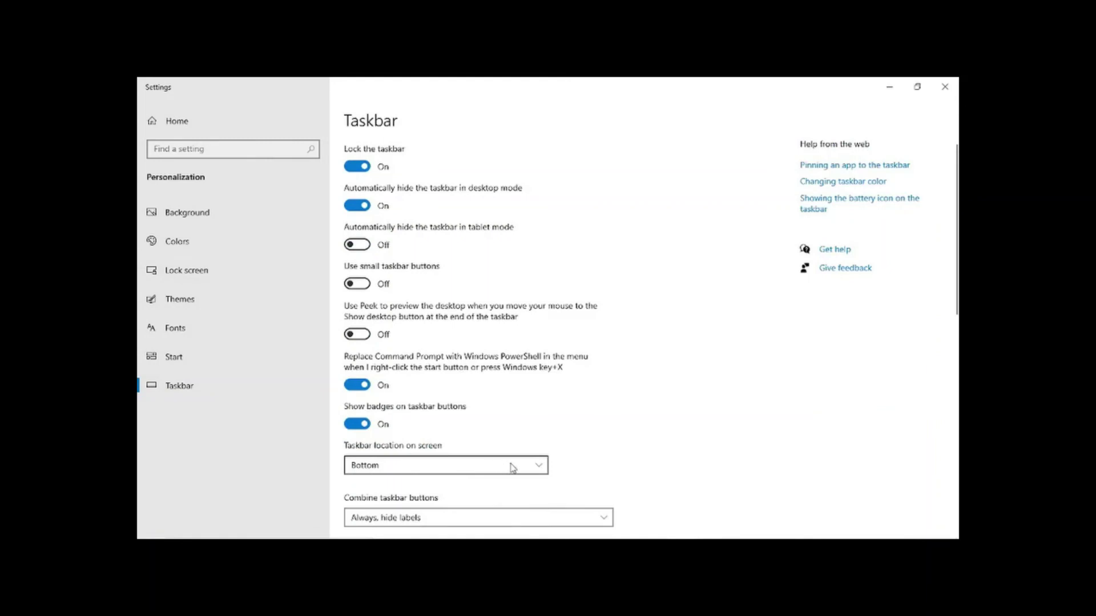
pyautogui.moveTo(183, 538)
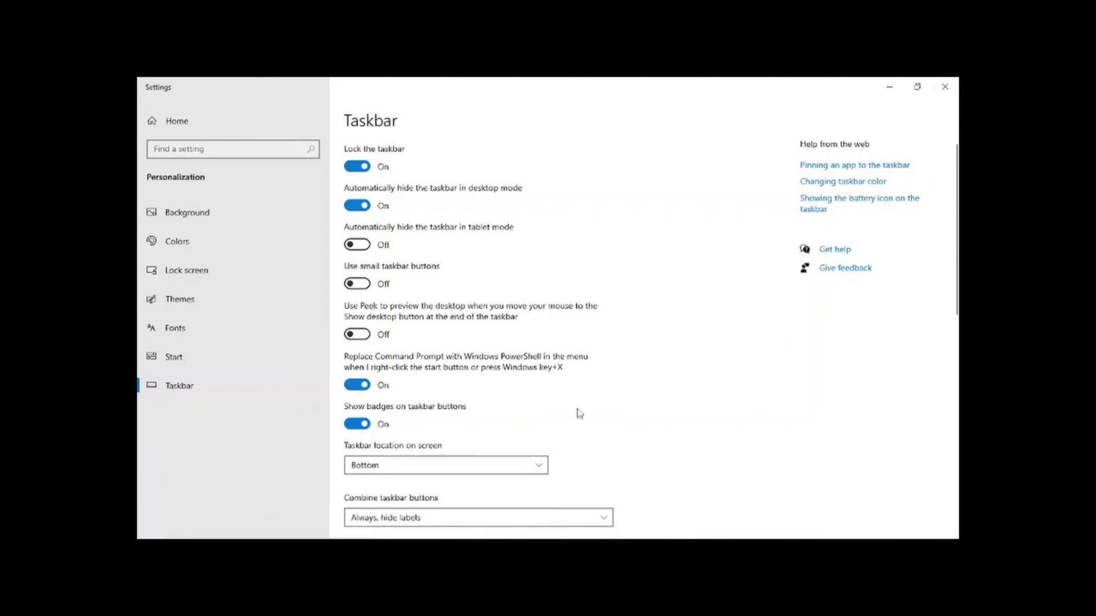
# Set the taskbar location on screen to Left
pyautogui.click(519, 467)
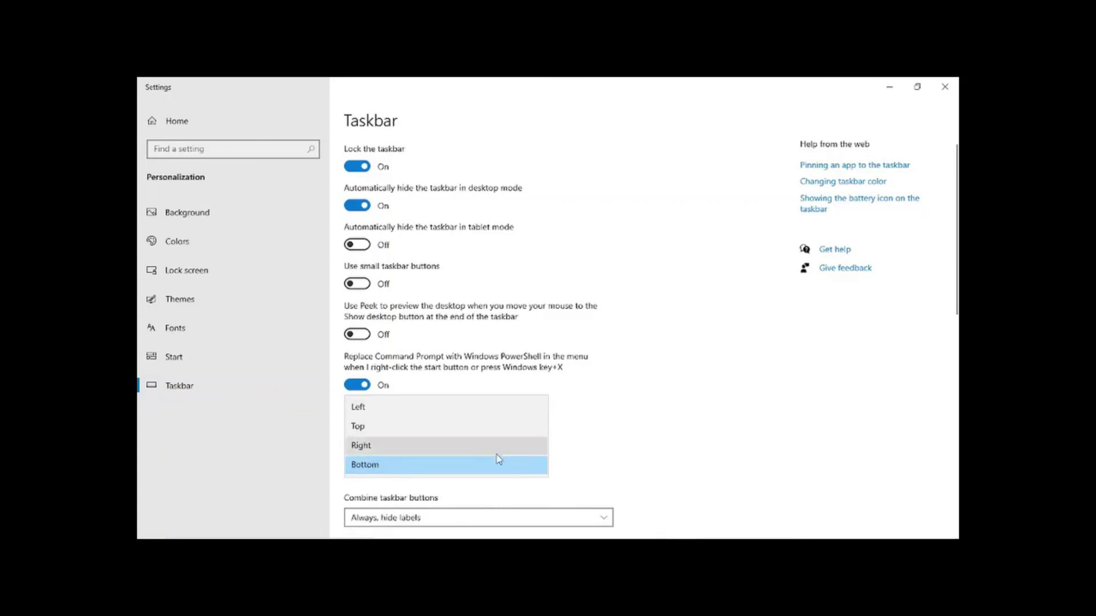
pyautogui.click(667, 435)
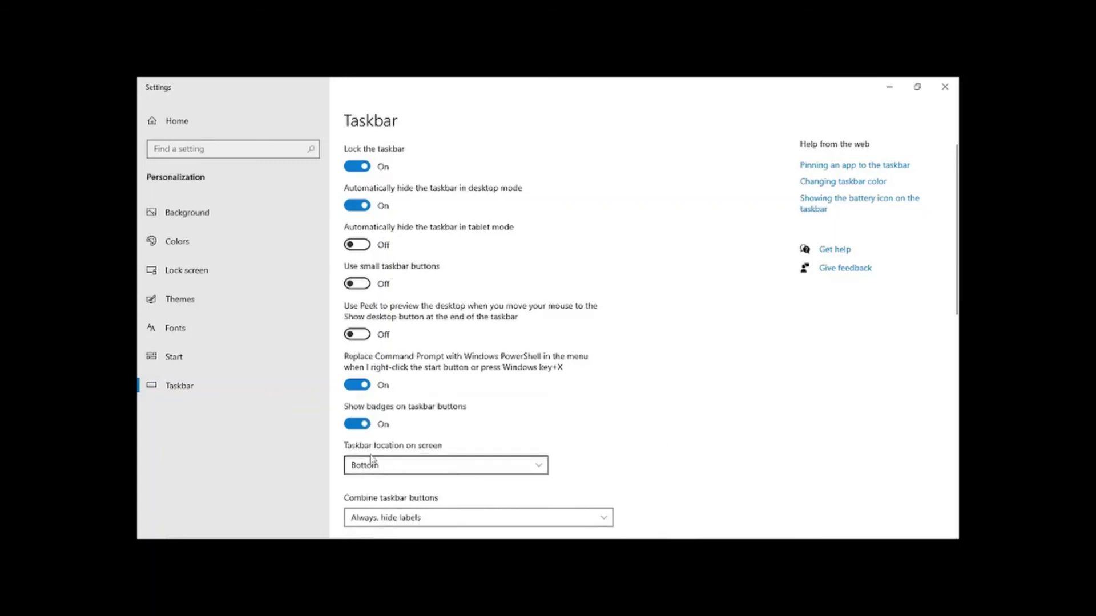
pyautogui.click(475, 464)
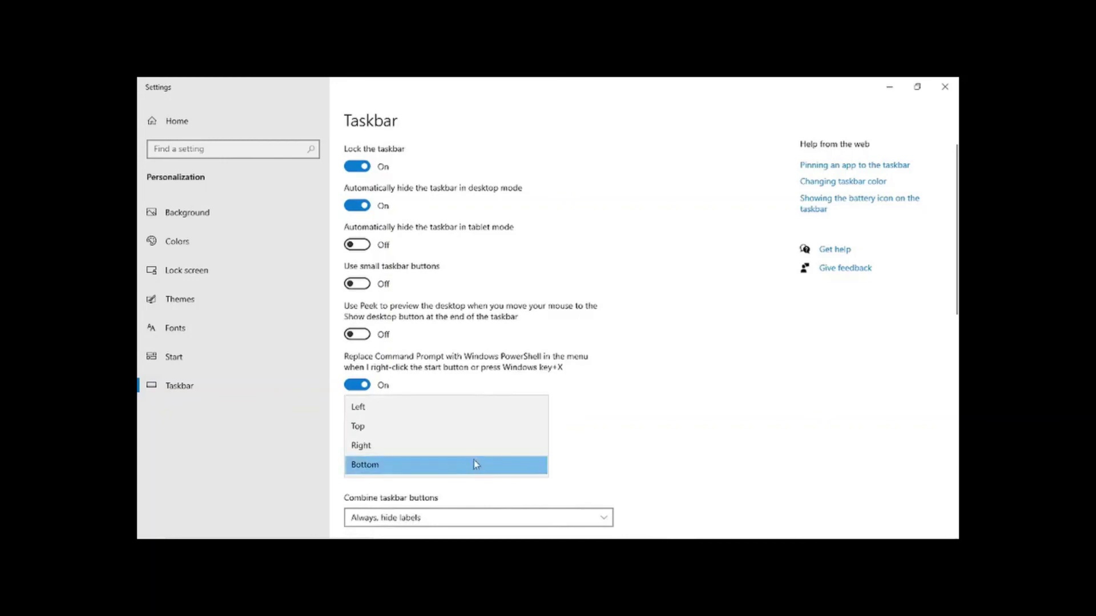
pyautogui.click(469, 416)
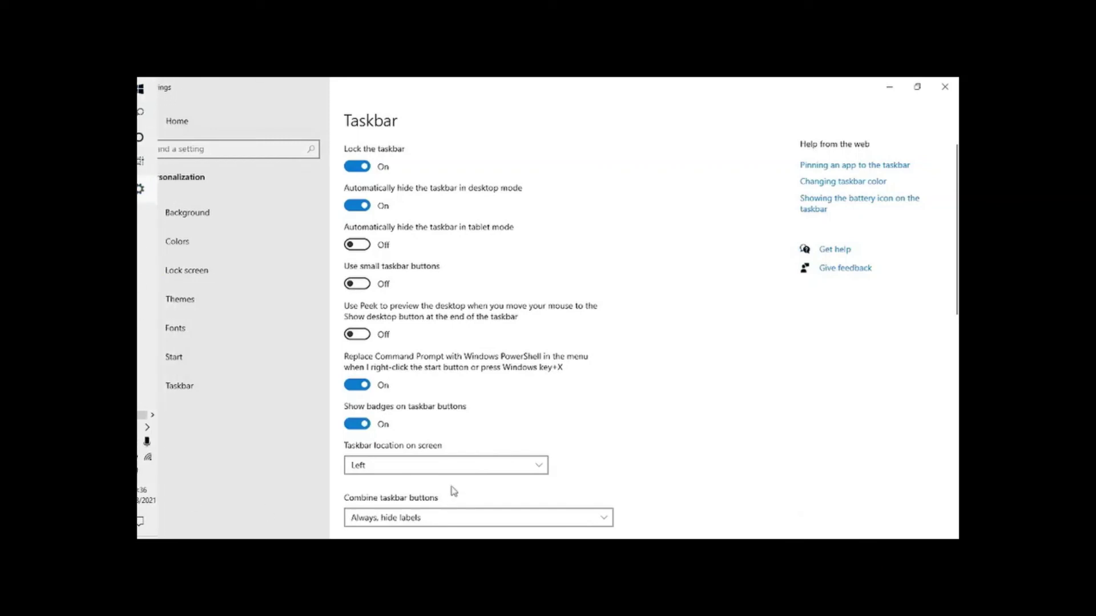
# Try the taskbar location on screen at Right and at Top
pyautogui.click(460, 467)
pyautogui.click(439, 504)
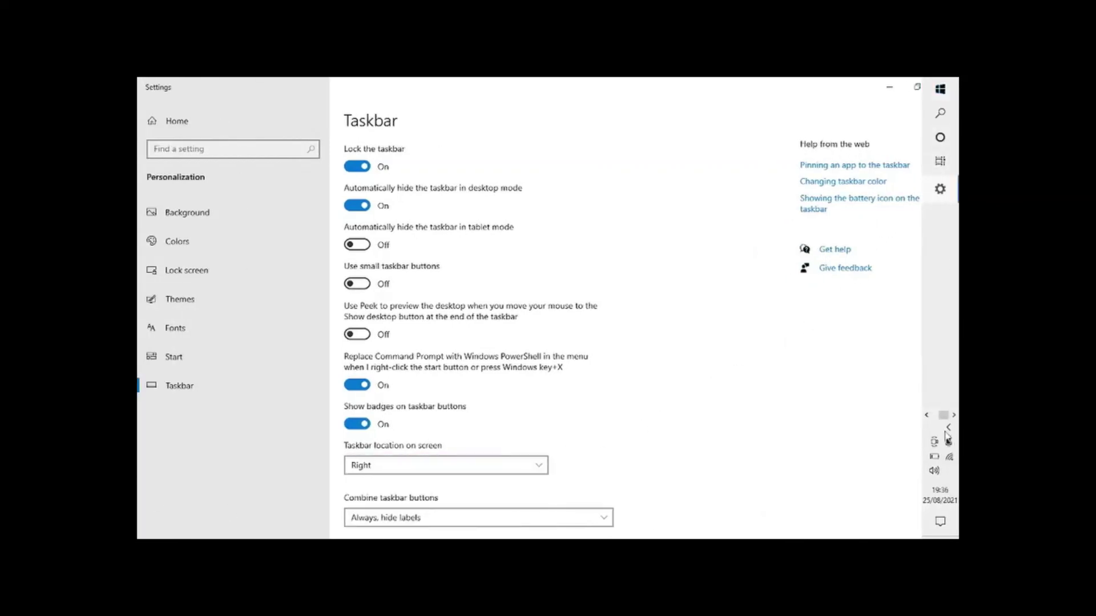
pyautogui.click(411, 472)
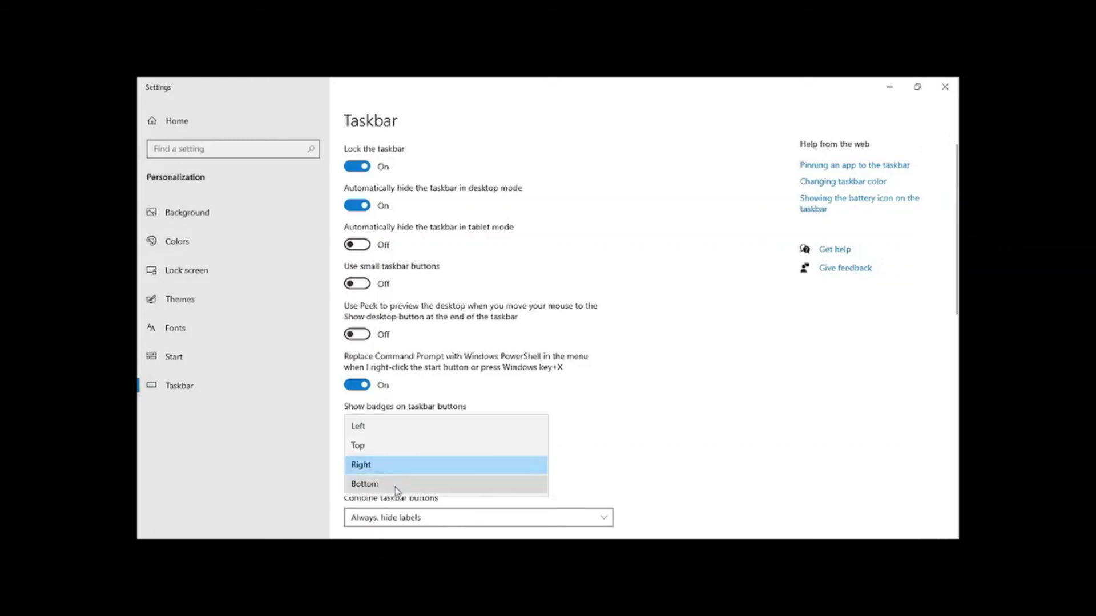
pyautogui.click(399, 446)
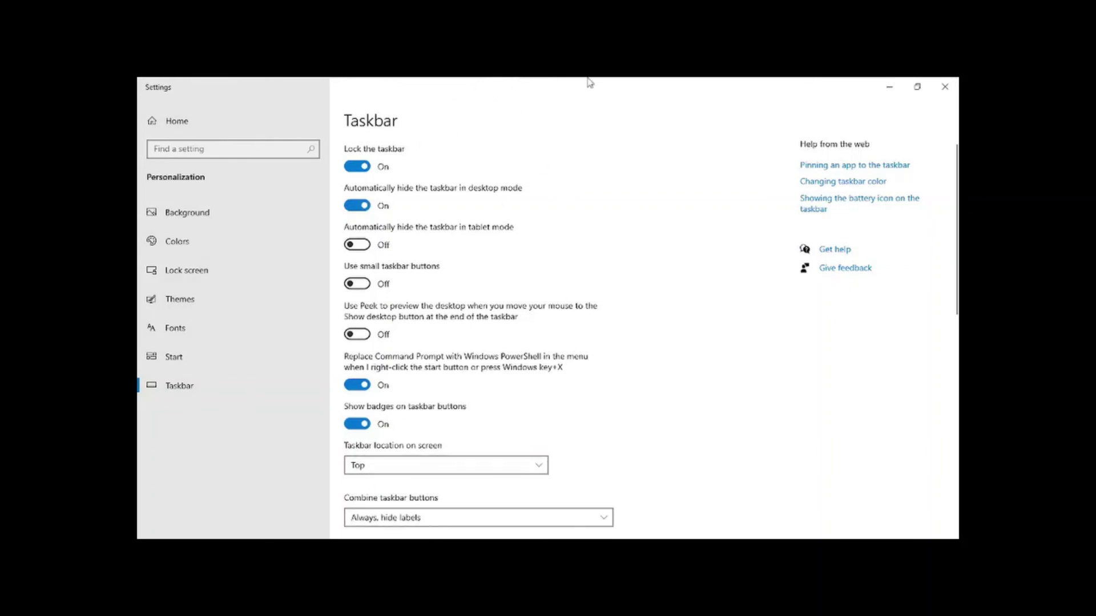
# Set the taskbar location on screen to Bottom and close Settings
pyautogui.click(400, 465)
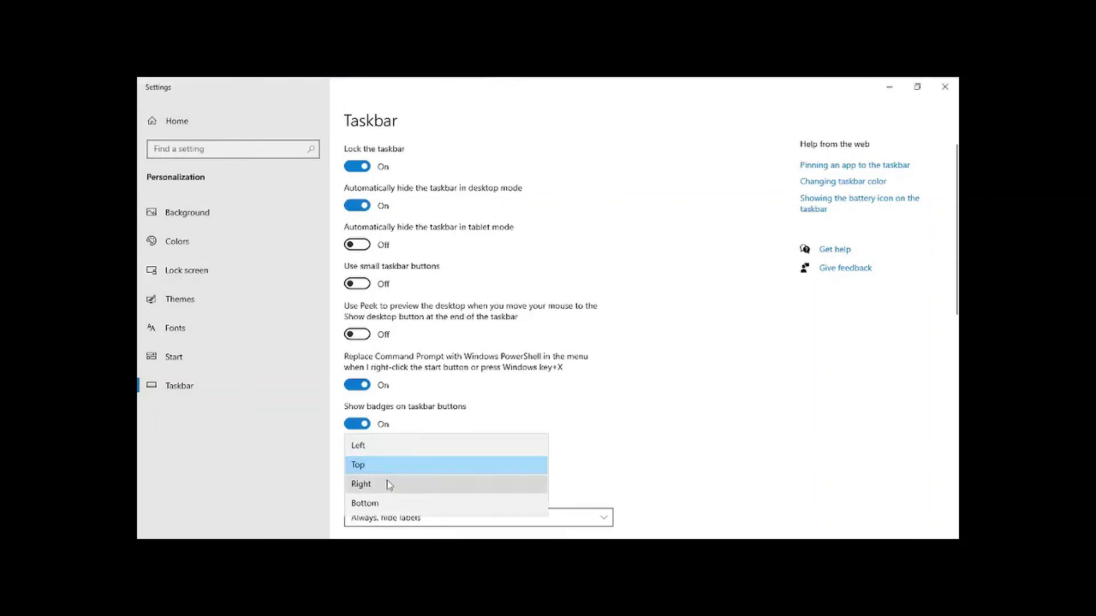
pyautogui.click(379, 503)
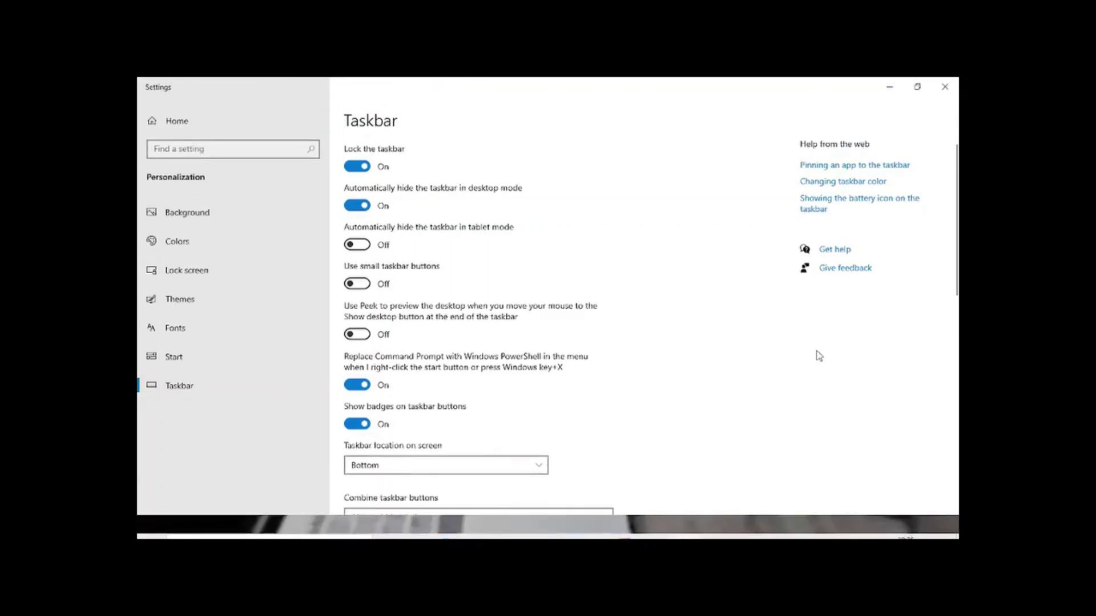
pyautogui.click(944, 87)
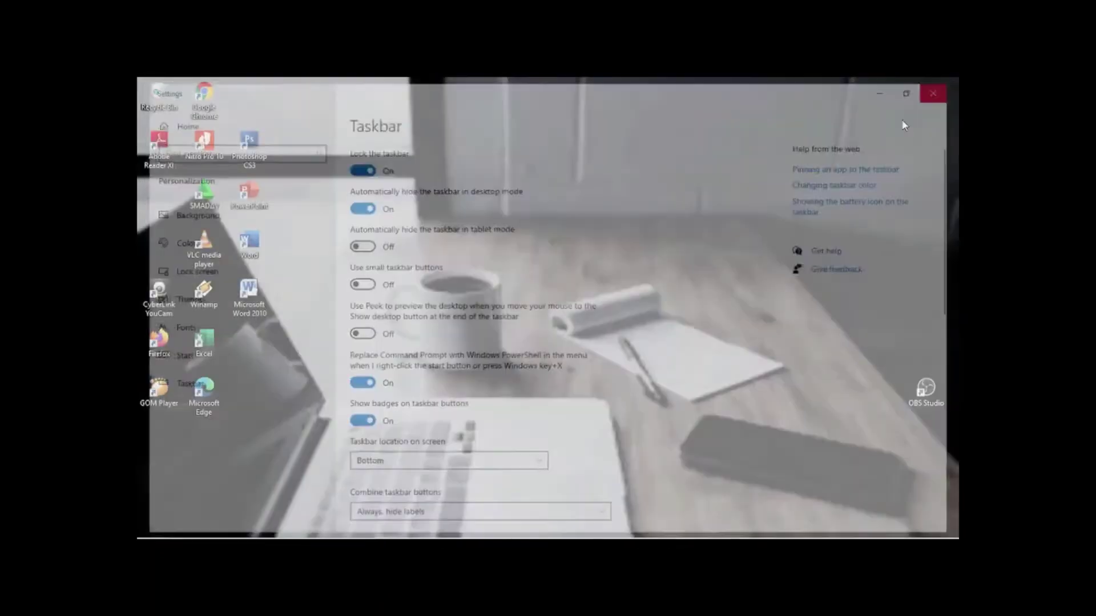
# Refresh the desktop twice and examine the background and the auto-hidden taskbar
pyautogui.rightClick(481, 242)
pyautogui.click(515, 276)
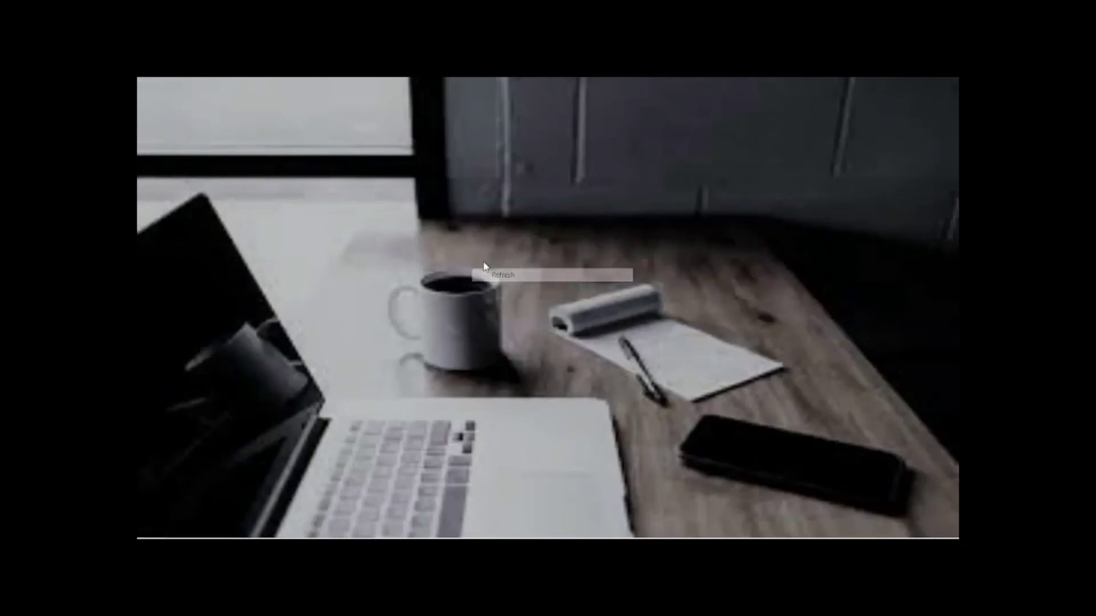
pyautogui.rightClick(466, 236)
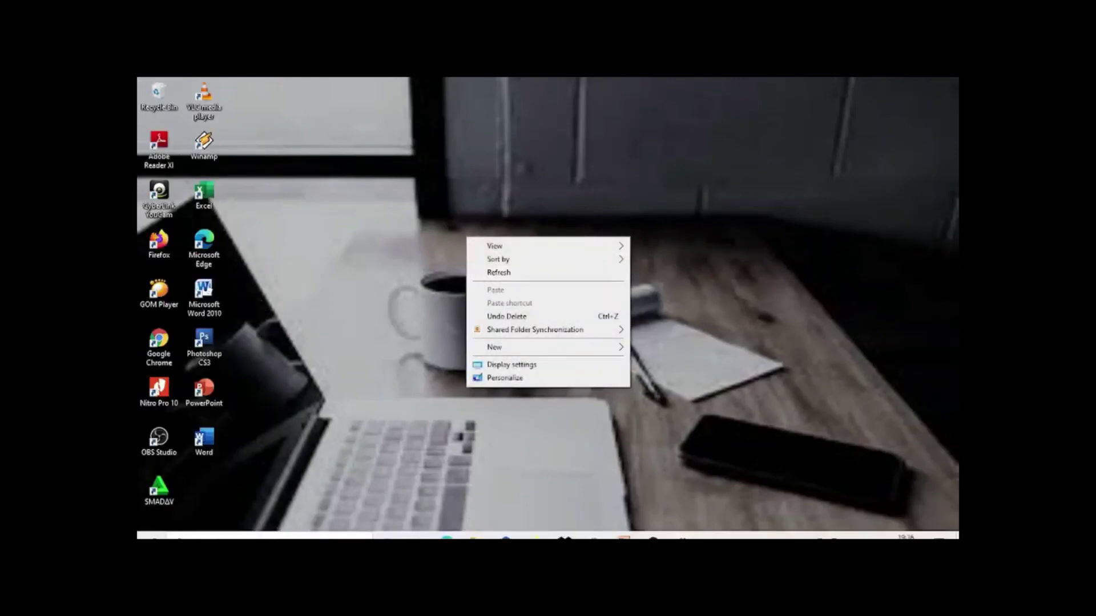
pyautogui.moveTo(500, 534)
pyautogui.click(539, 273)
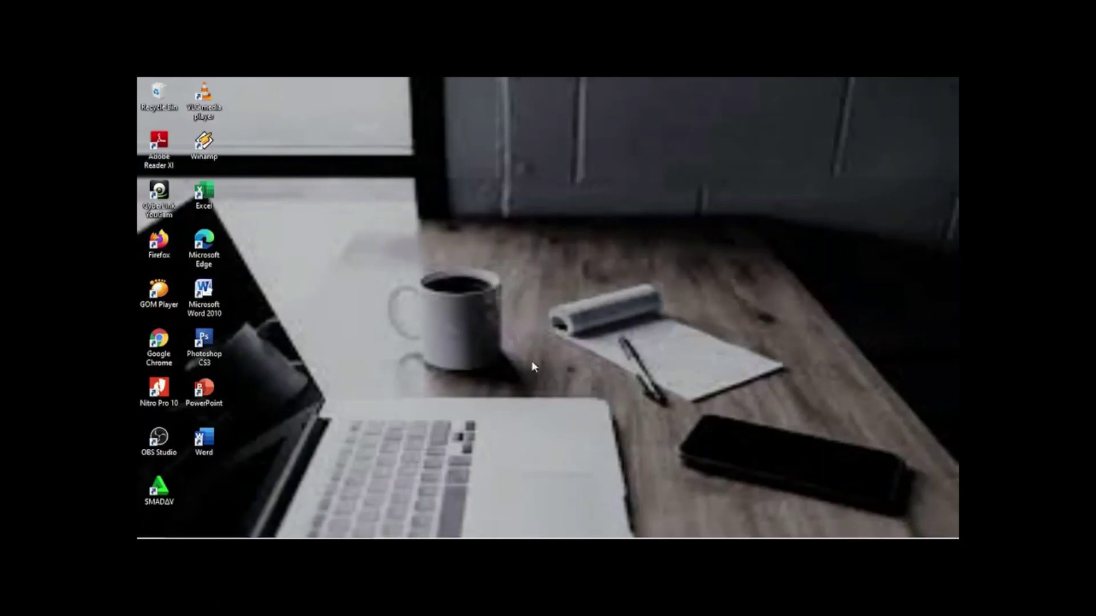
pyautogui.moveTo(816, 538)
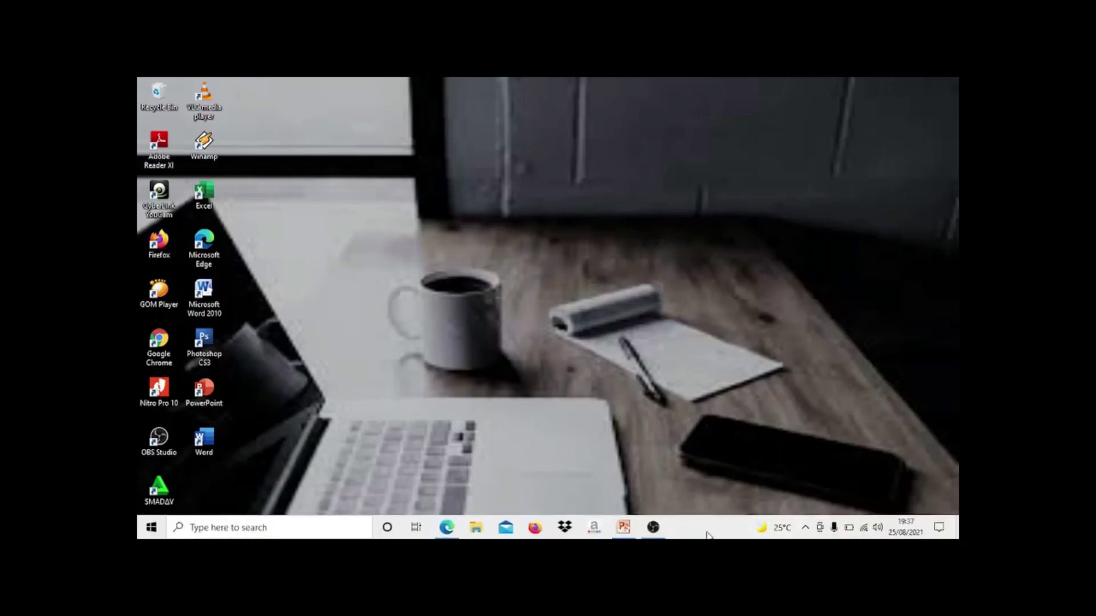